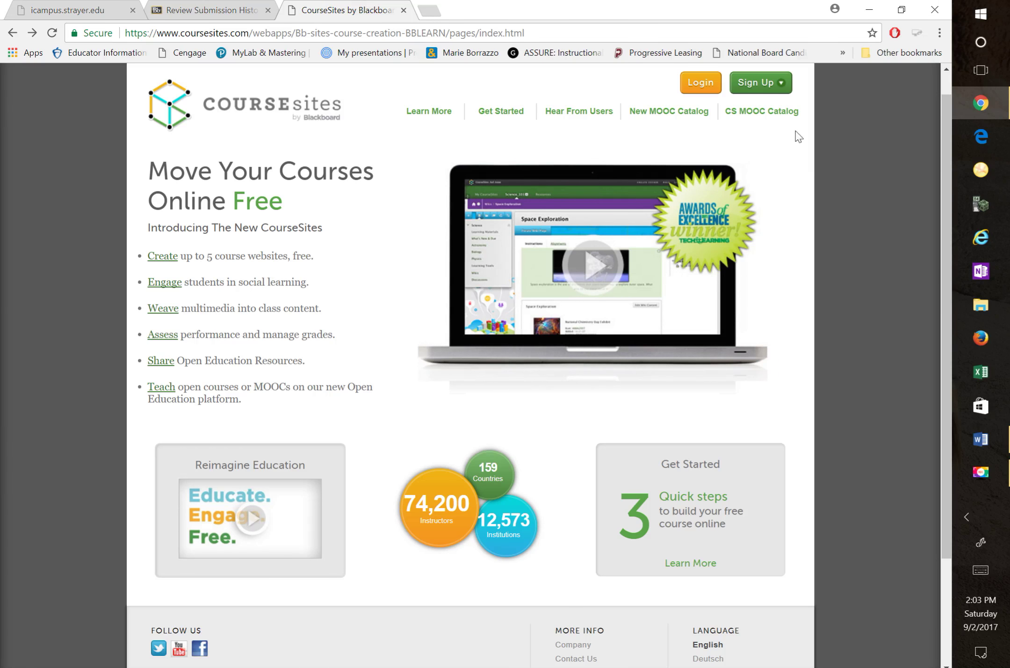
# Step: Sign in to CourseSites with the saved instructor credentials and accept the cookie notice
pyautogui.click(784, 90)
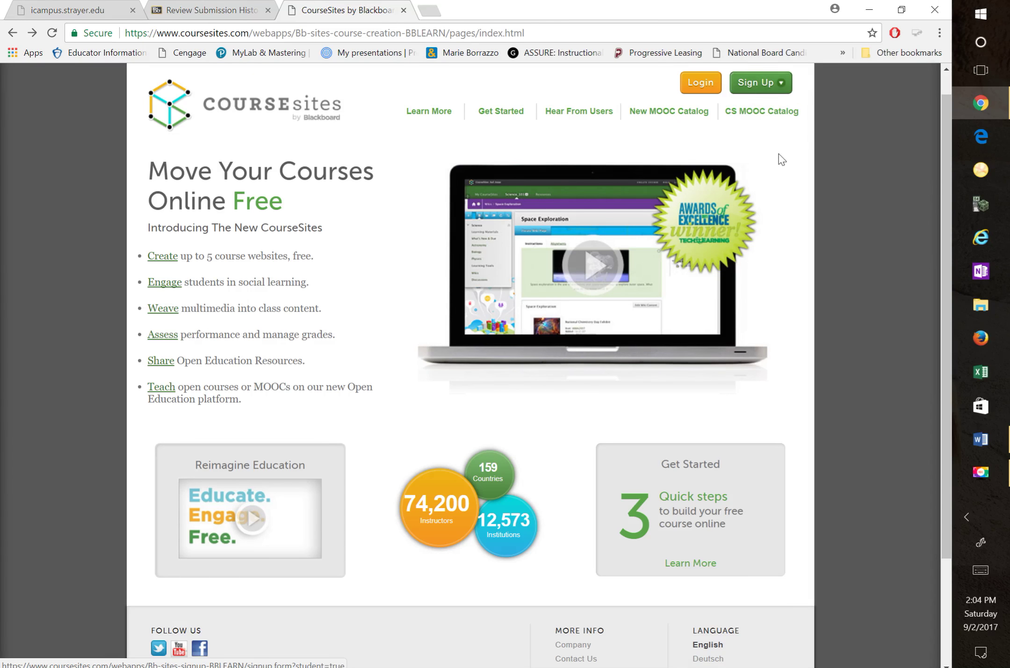
pyautogui.click(701, 82)
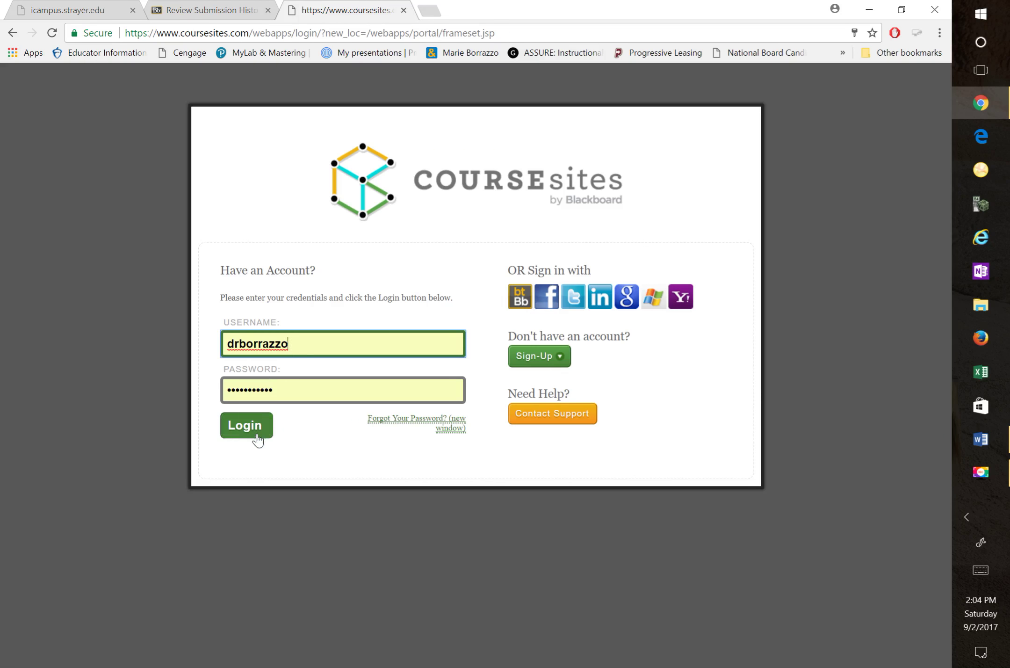
pyautogui.click(258, 439)
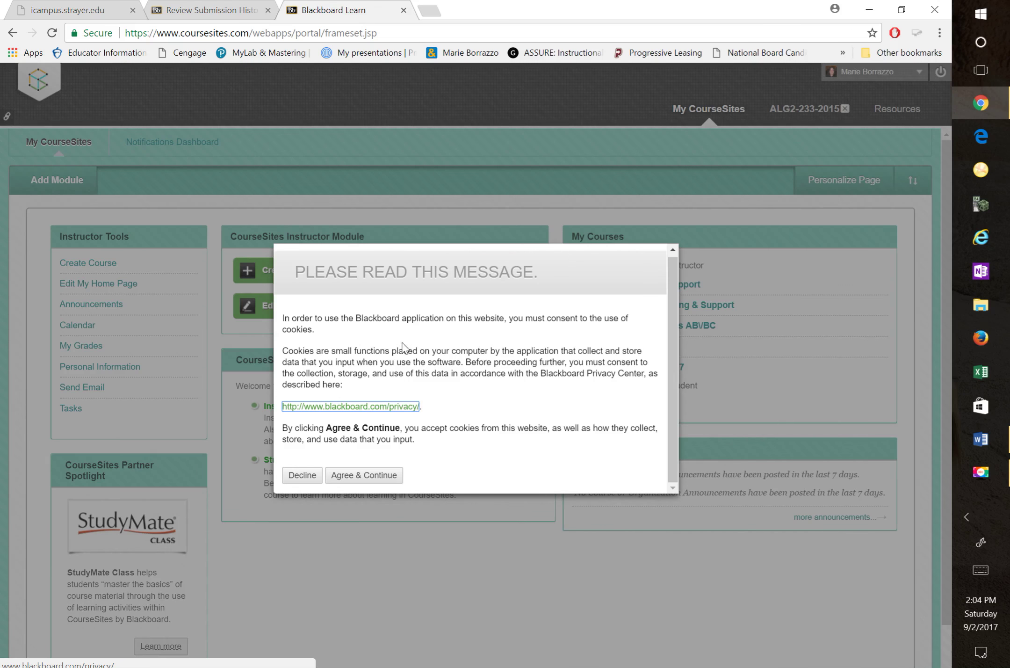
pyautogui.click(365, 481)
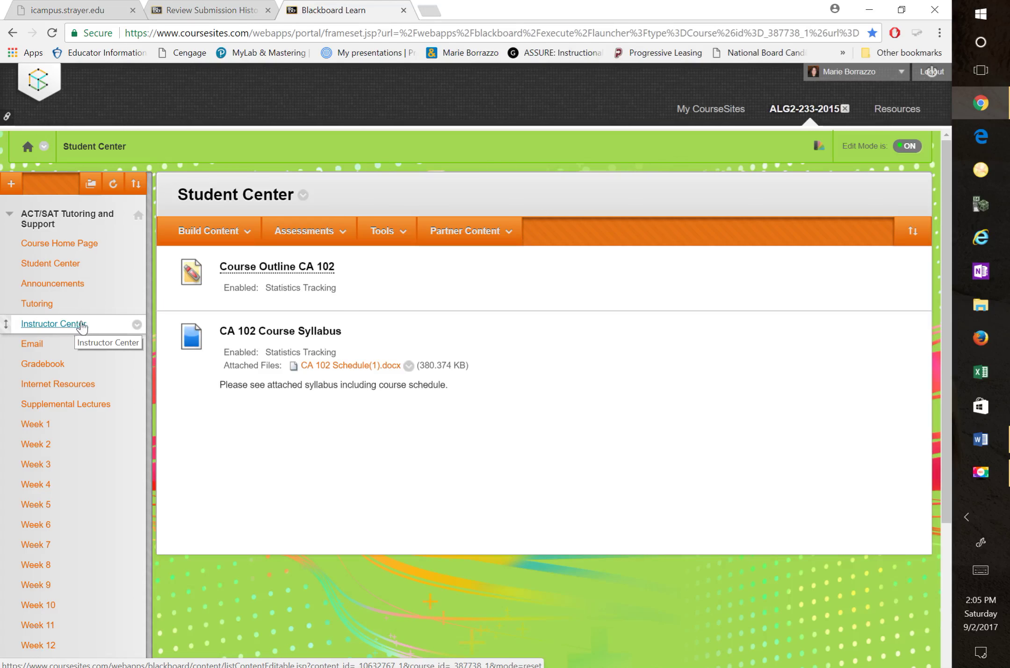
# Step: Open the Instructor Center page from the course menu
pyautogui.click(77, 330)
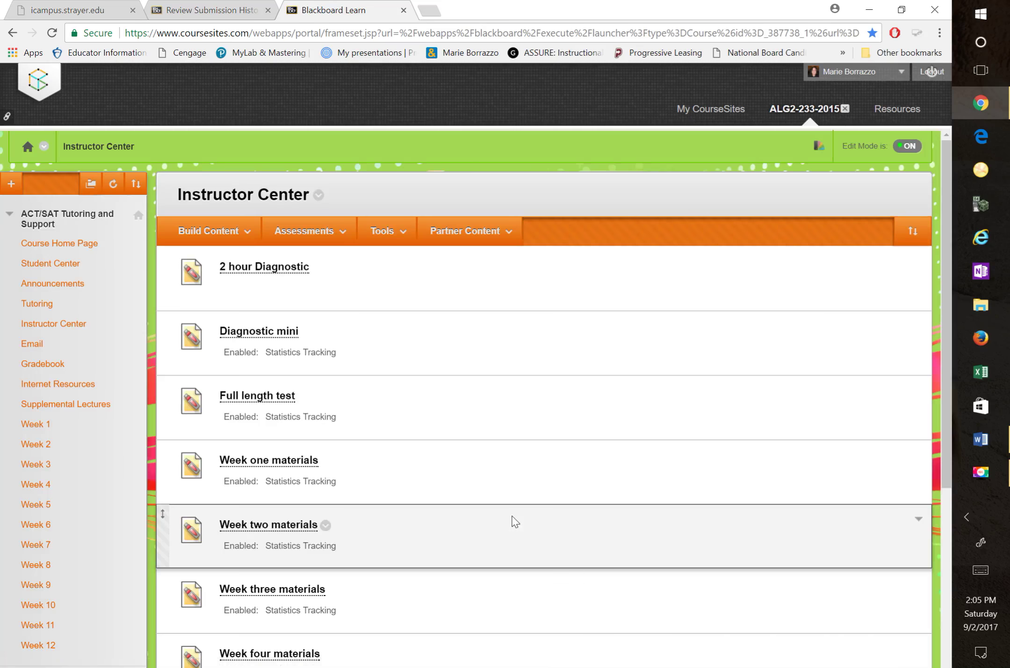
# Step: Scroll through the Instructor Center's diagnostics and weekly materials
pyautogui.scroll(-5, 542, 398)
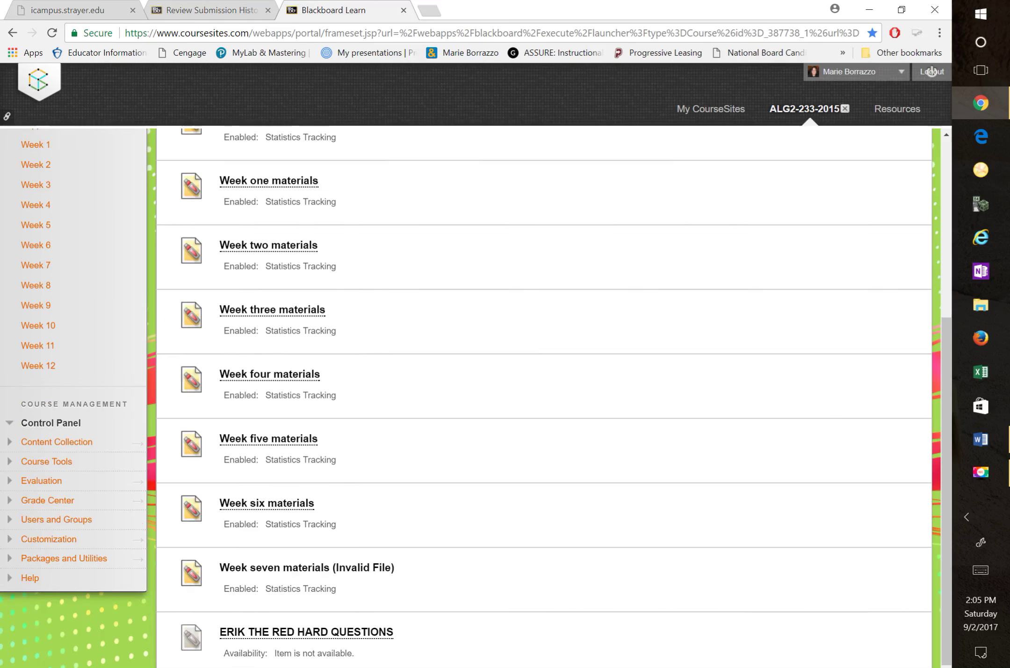
pyautogui.scroll(5, 542, 398)
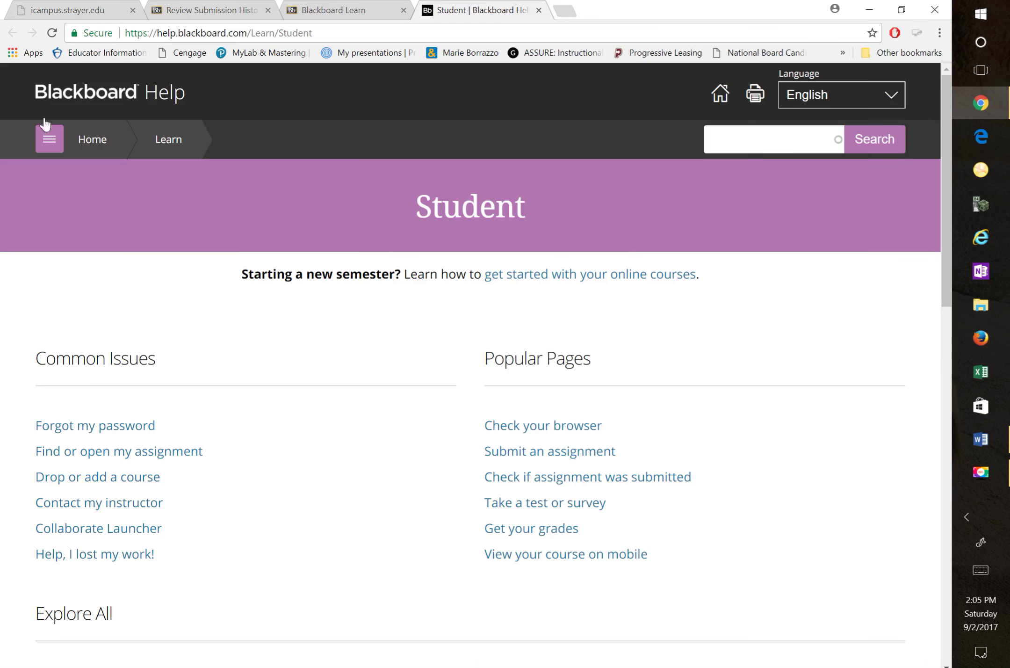
# Step: Return to the course, browse the Supplemental Lectures SAT videos, and view the Build Content options
pyautogui.click(375, 11)
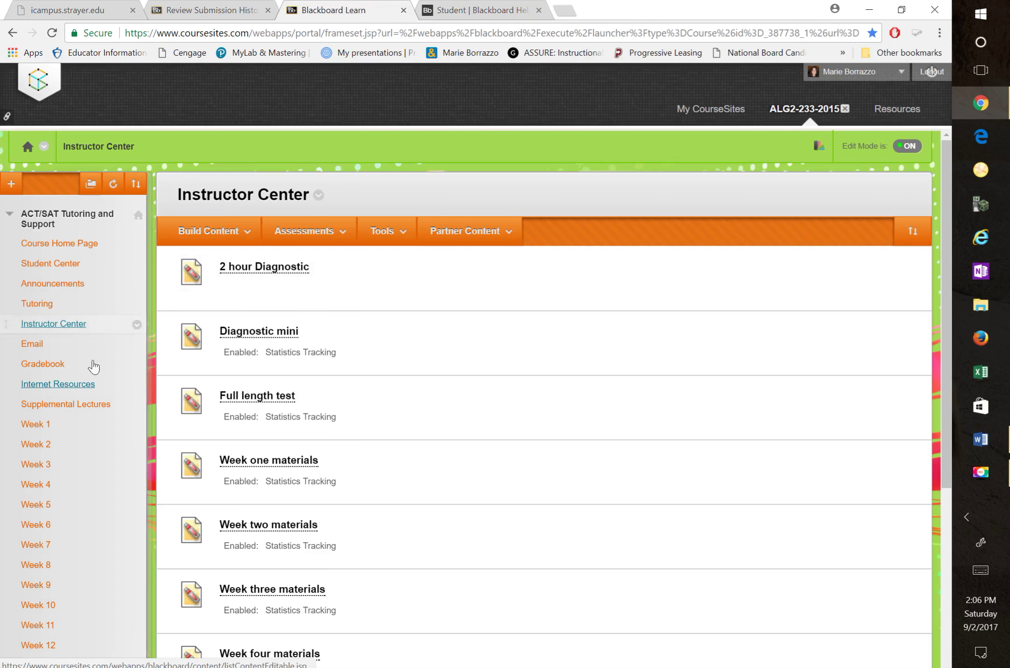
pyautogui.click(48, 406)
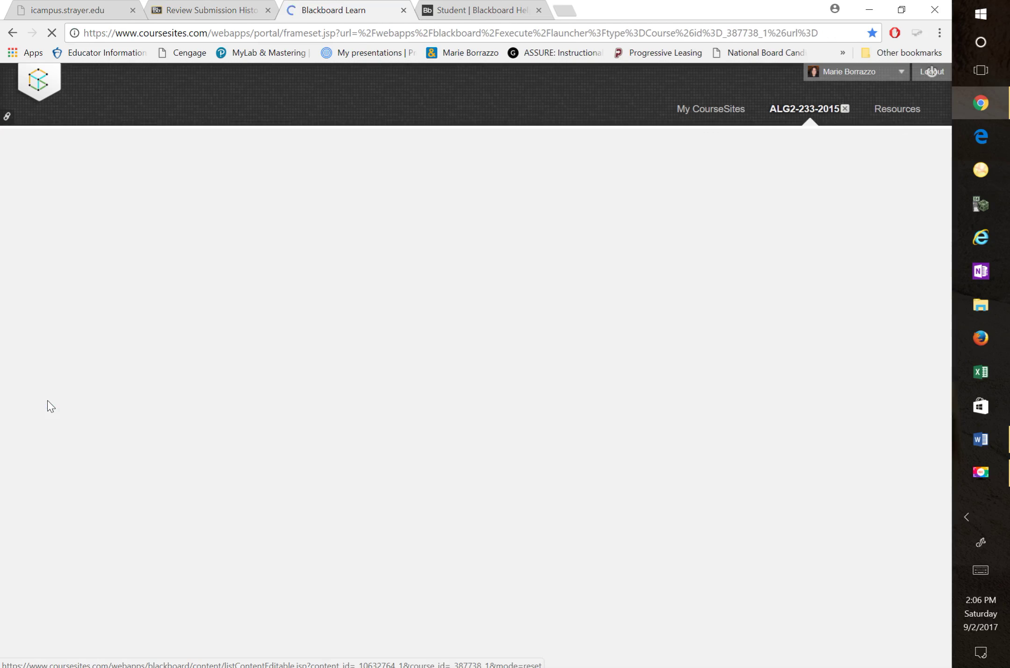
pyautogui.scroll(-2, 163, 334)
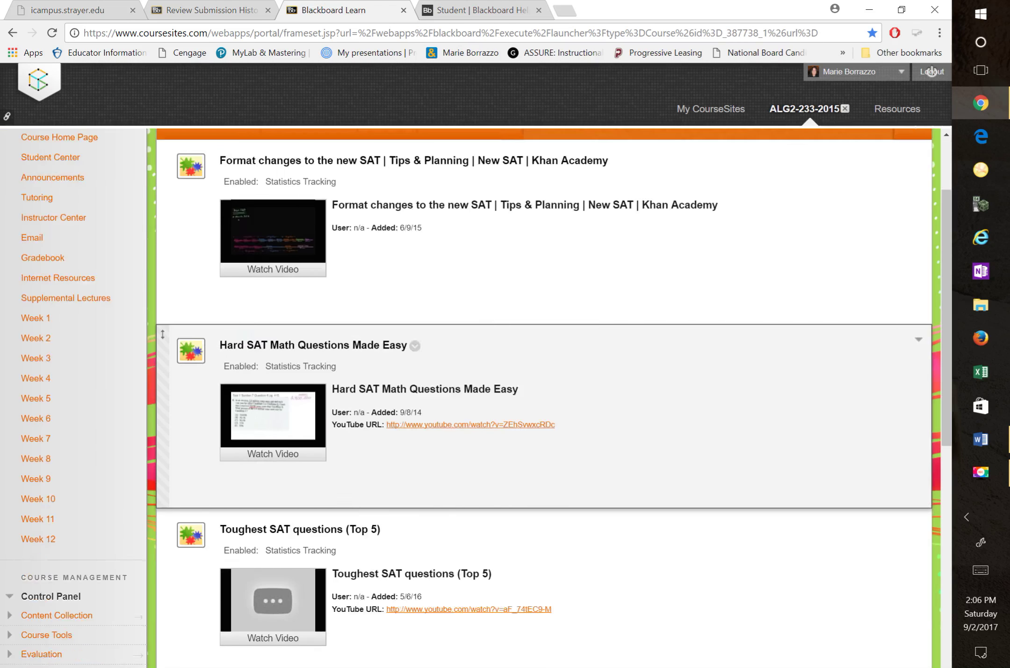
pyautogui.scroll(-8, 163, 334)
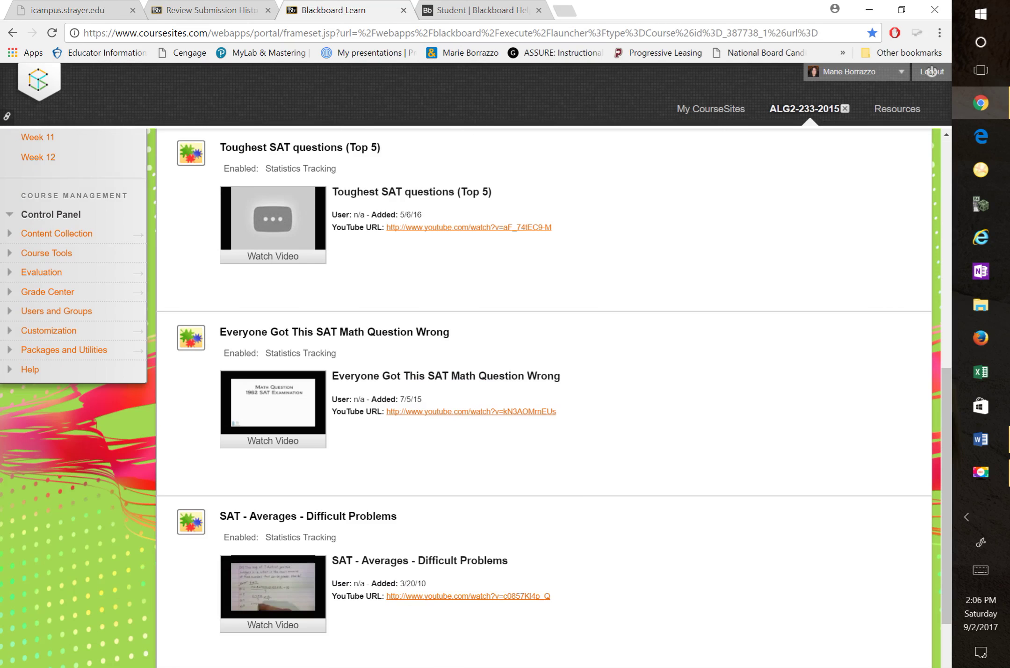
pyautogui.scroll(-2, 476, 392)
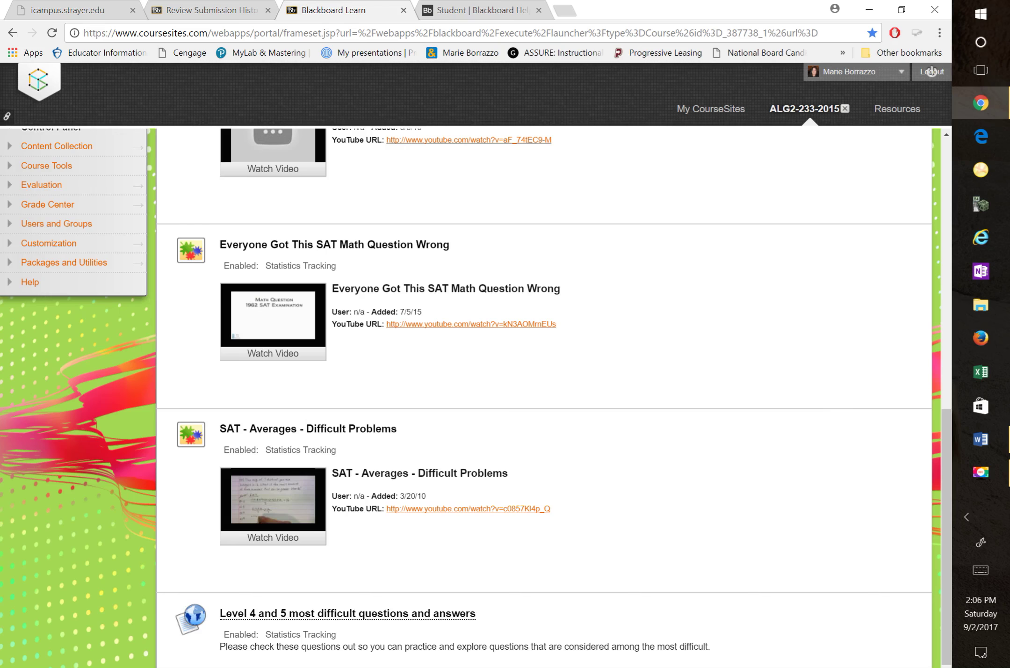
pyautogui.scroll(12, 478, 397)
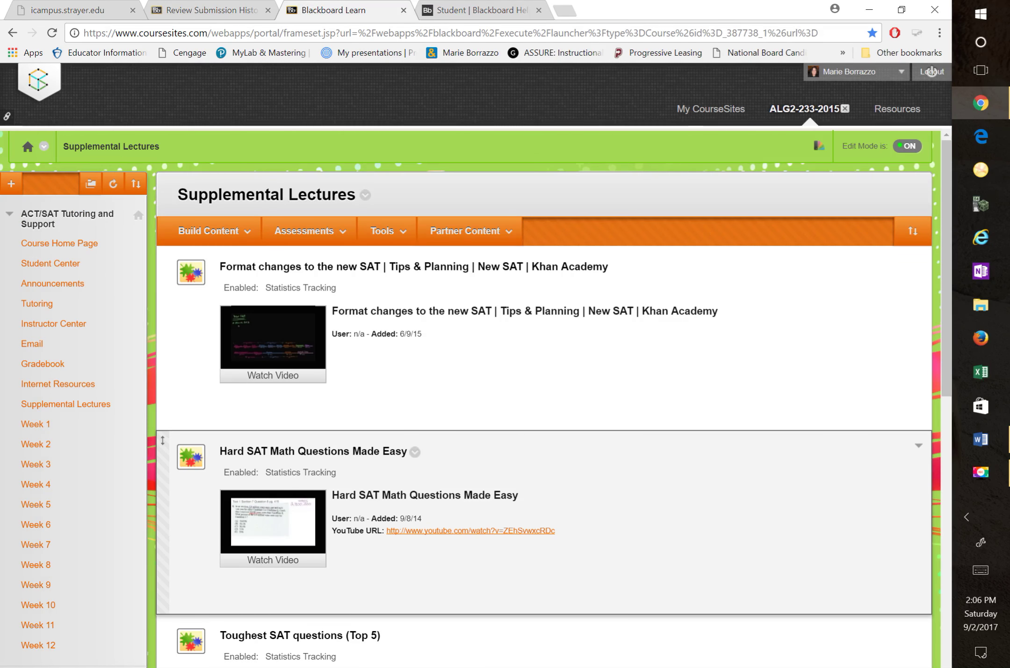
pyautogui.click(219, 239)
# Step: Open Week 1 and scroll through its Khan Academy note, tasks, Mini-Diagnostic and SAT videos
pyautogui.click(38, 425)
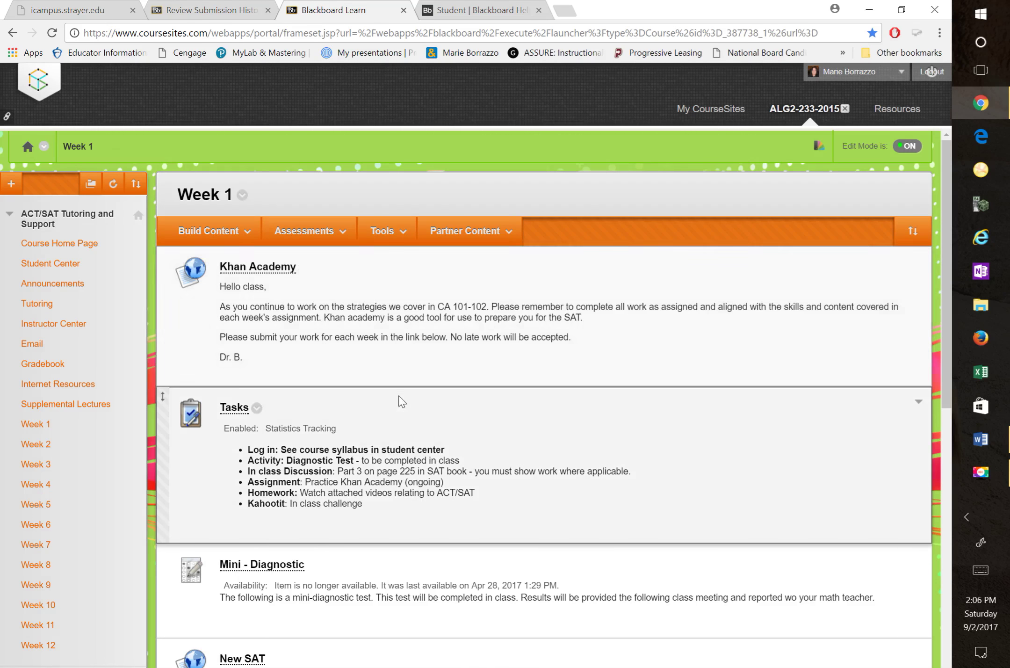
pyautogui.scroll(-5, 401, 401)
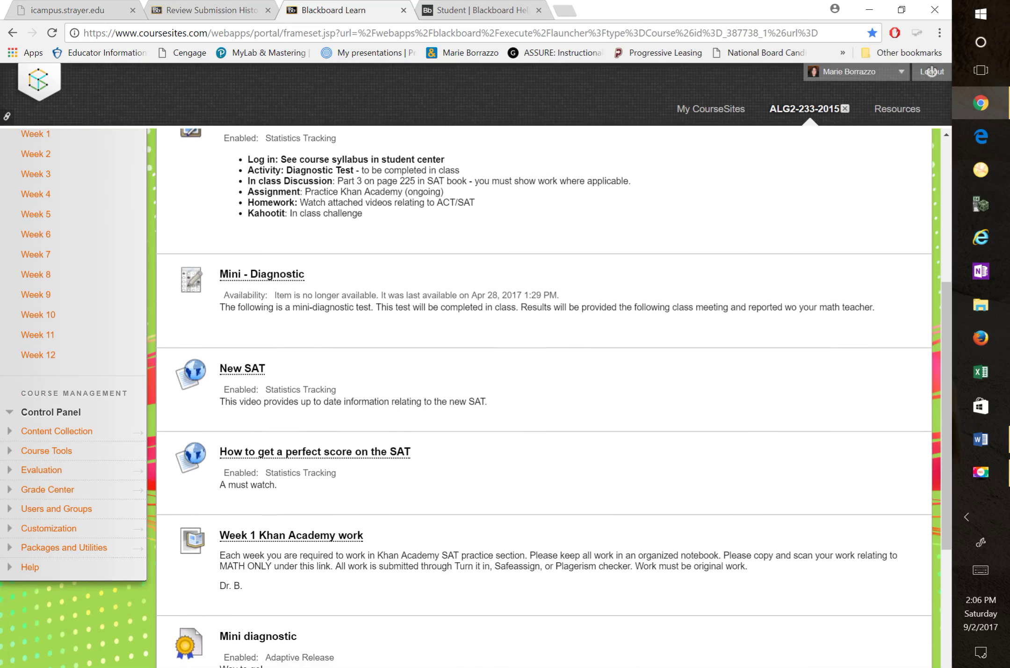
pyautogui.scroll(-3, 544, 398)
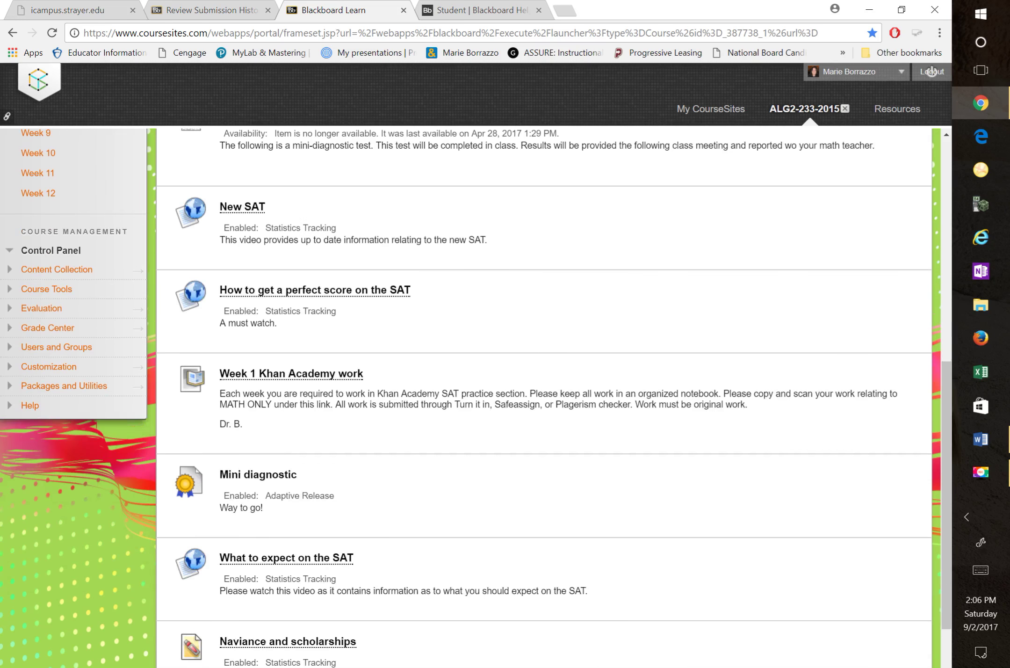
pyautogui.scroll(-1, 544, 397)
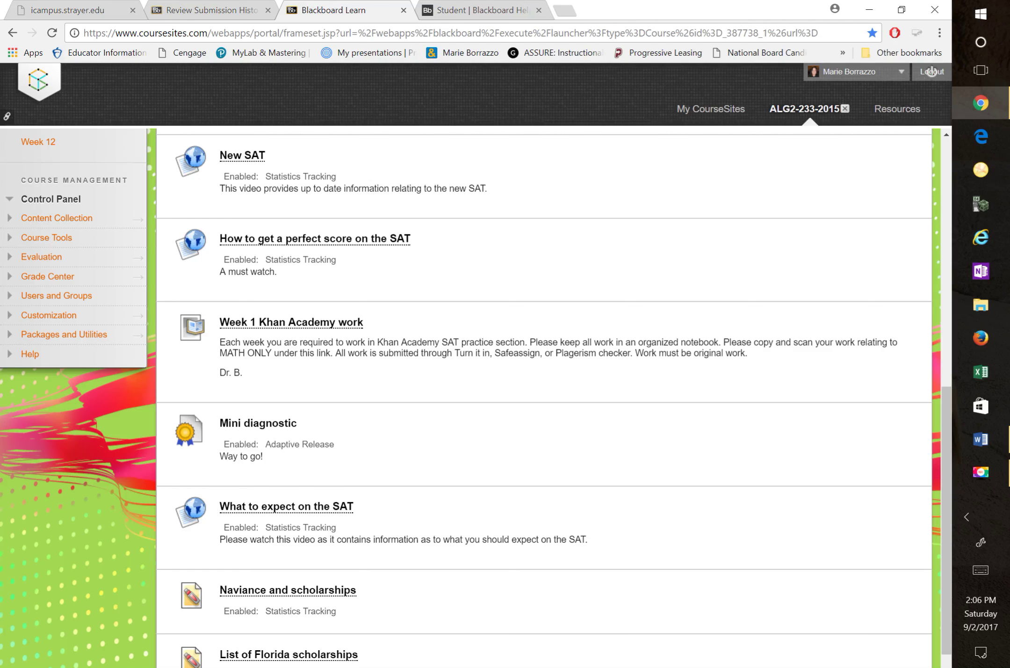
pyautogui.scroll(-1, 544, 398)
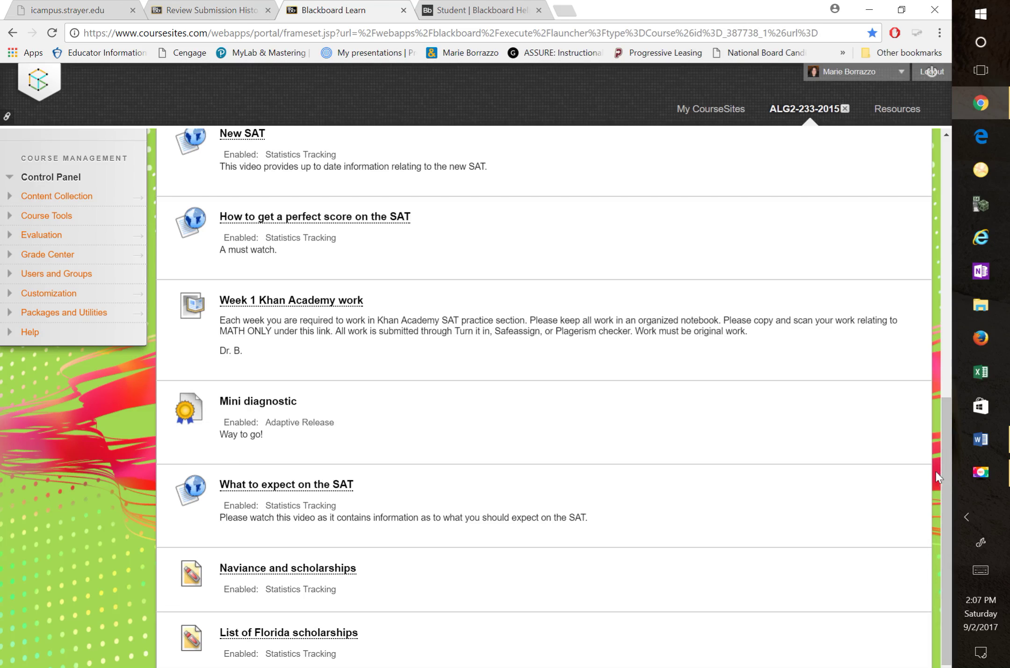
pyautogui.moveTo(942, 417); pyautogui.dragTo(885, 166)
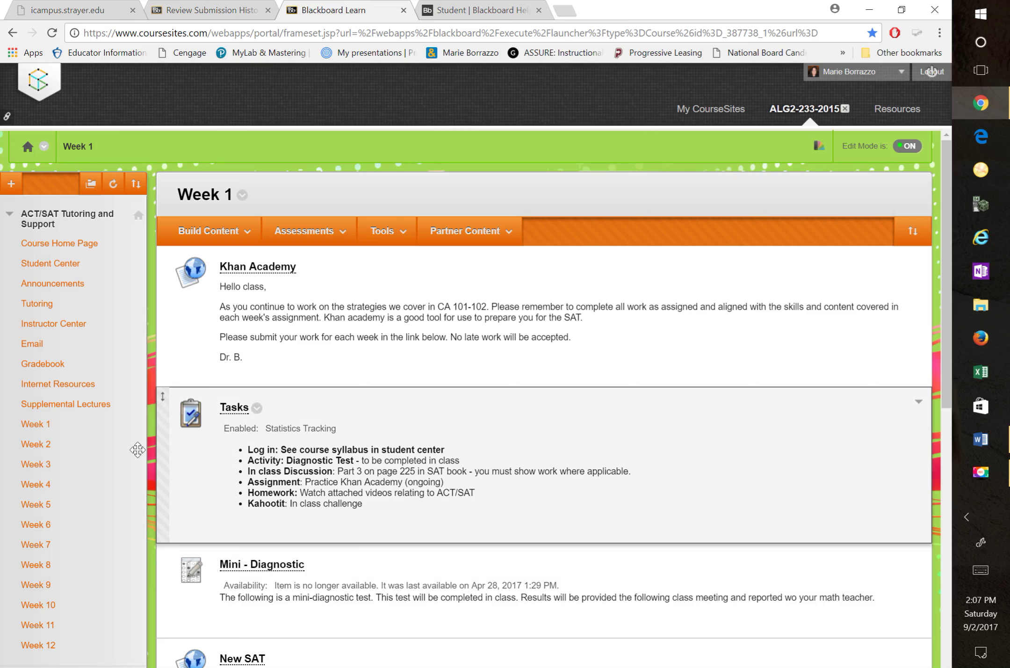
# Step: Open Week 2 and scroll to its Heart of Algebra tasks and algebra notes
pyautogui.click(38, 445)
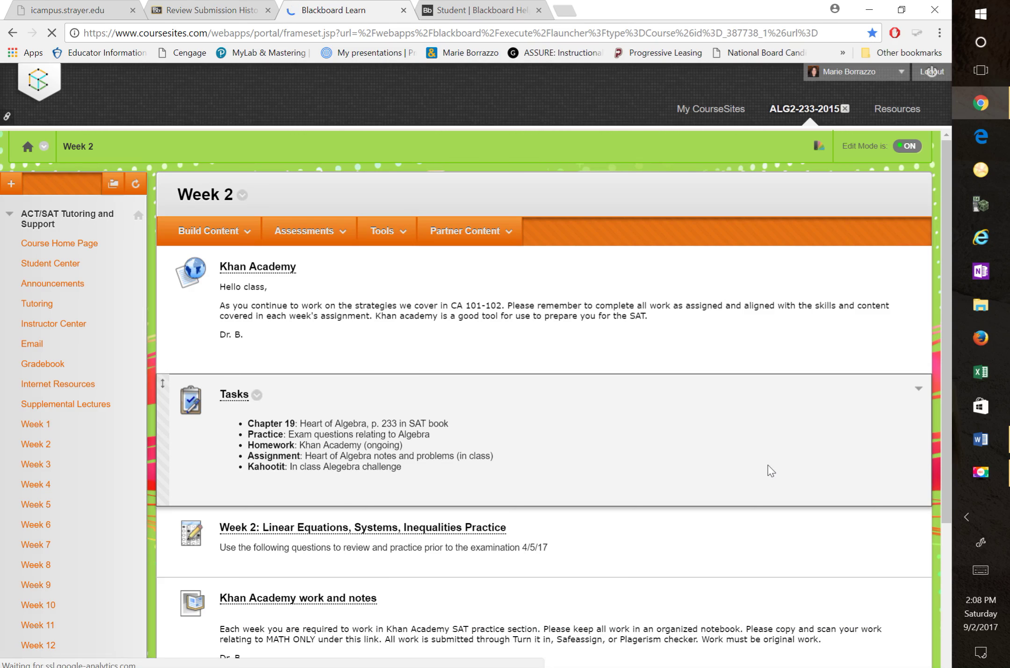
pyautogui.scroll(-3, 768, 465)
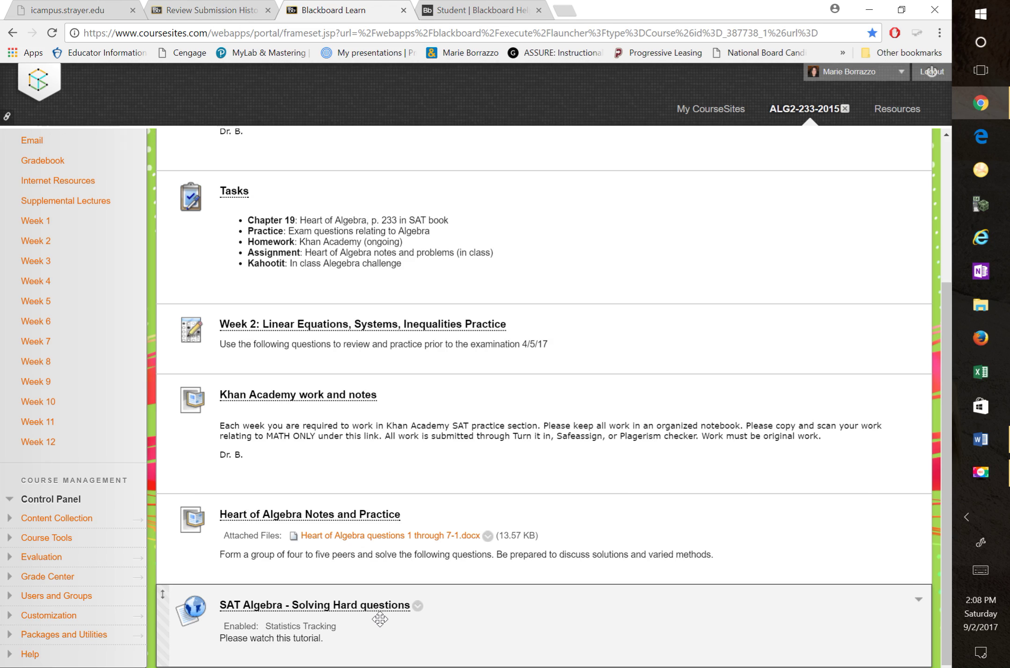
# Step: Open Week 3 and scroll down to its ACT videos and back up
pyautogui.click(37, 262)
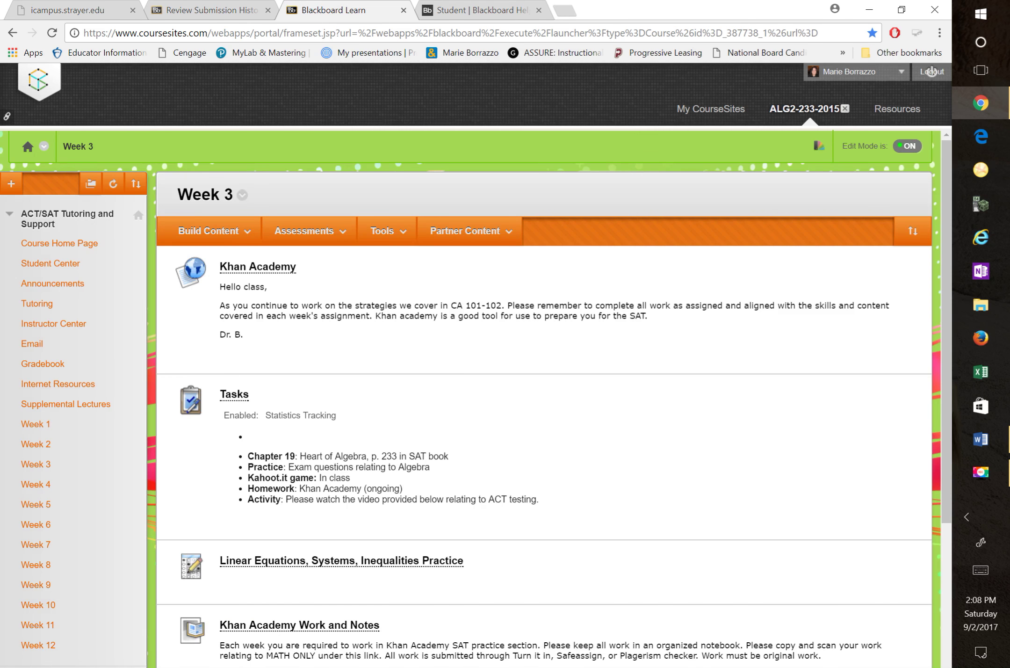
pyautogui.scroll(-4, 543, 398)
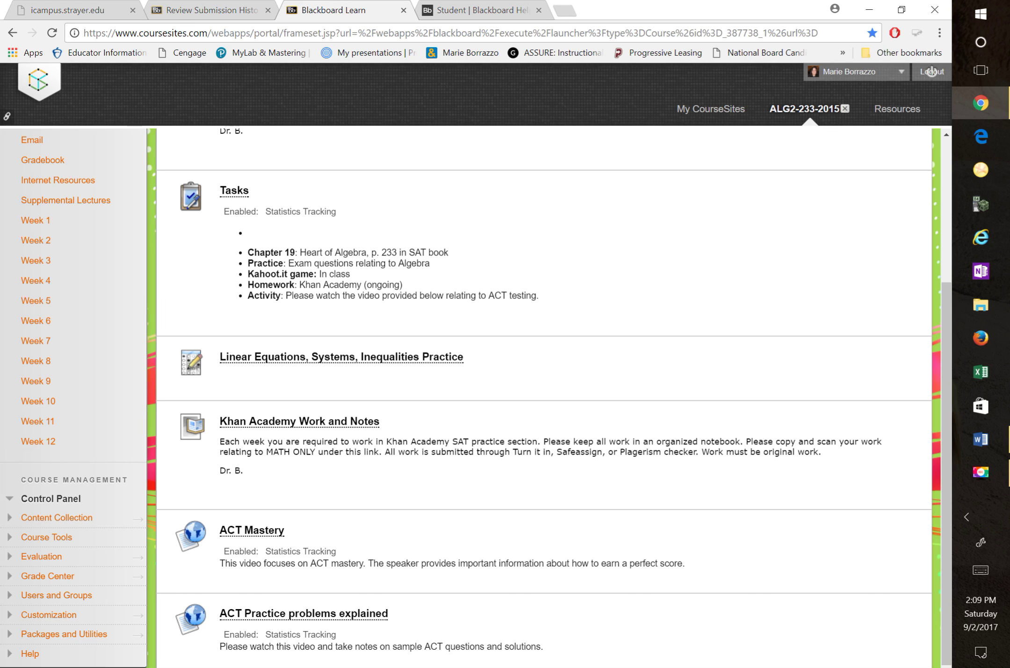
pyautogui.scroll(3, 543, 397)
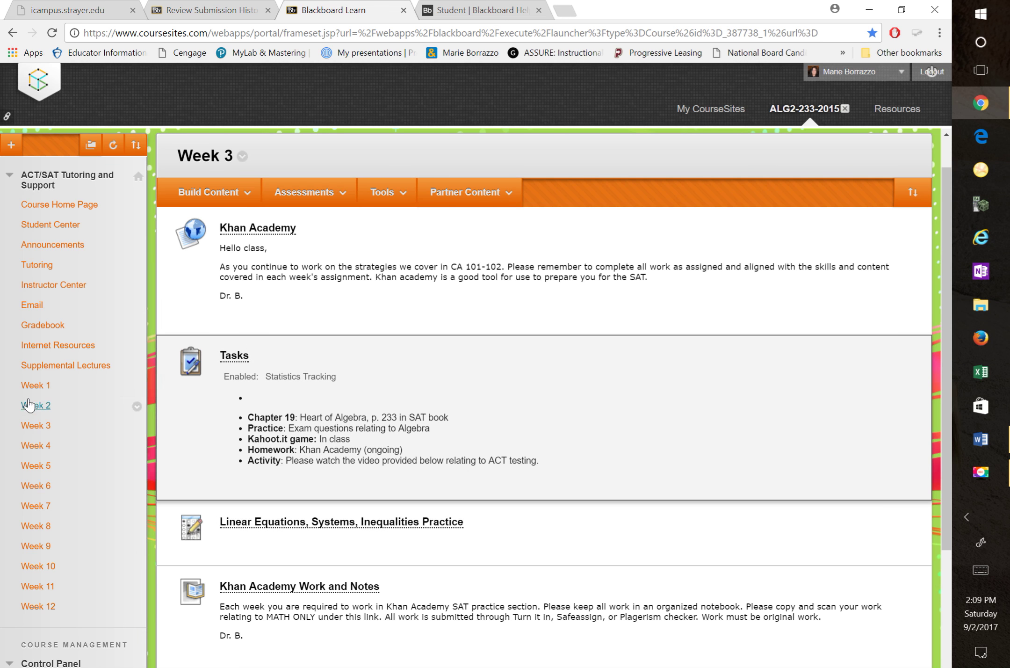
# Step: Open the Week 4 materials and scroll through them
pyautogui.click(36, 448)
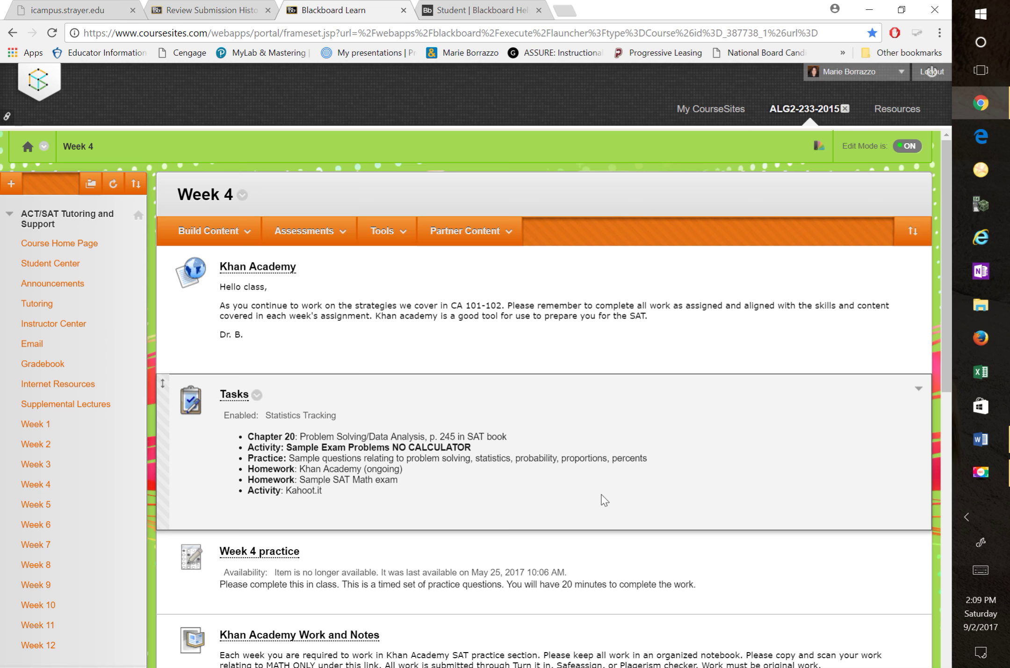
pyautogui.scroll(-4, 604, 499)
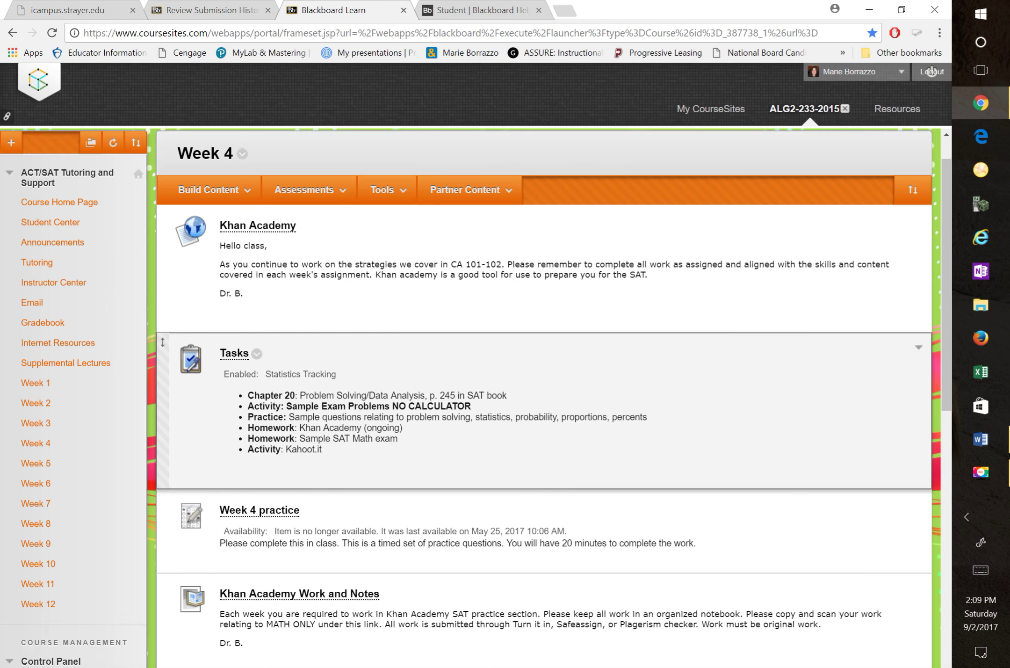
pyautogui.scroll(-9, 543, 397)
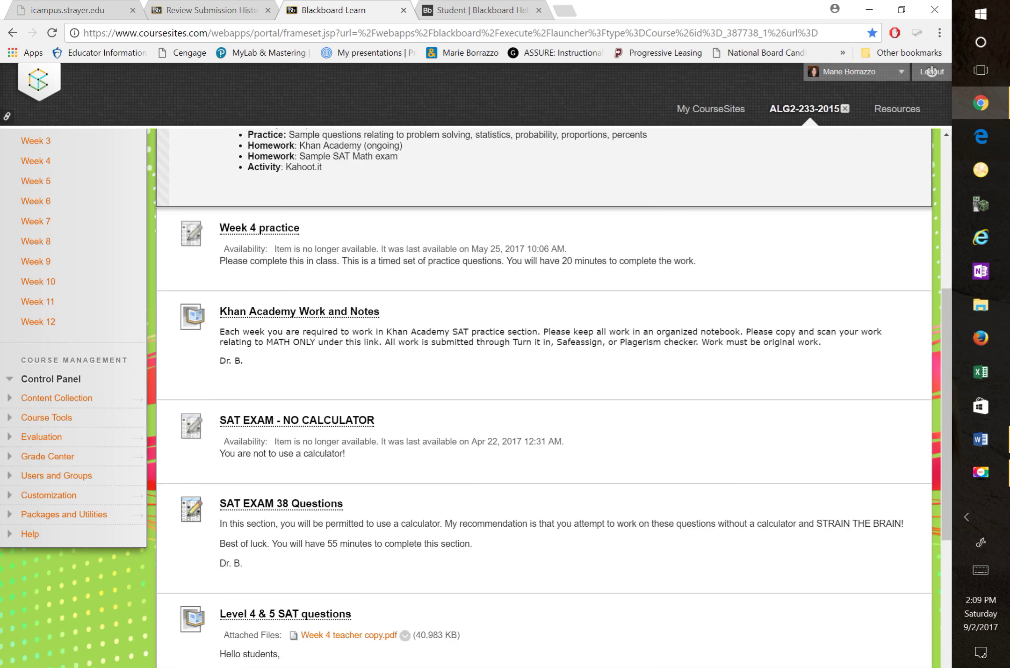
# Step: Sign in to Kahoot and confirm the published 'Similarities and Differences between the ACT & SAT tests' quiz
pyautogui.scroll(13, 543, 397)
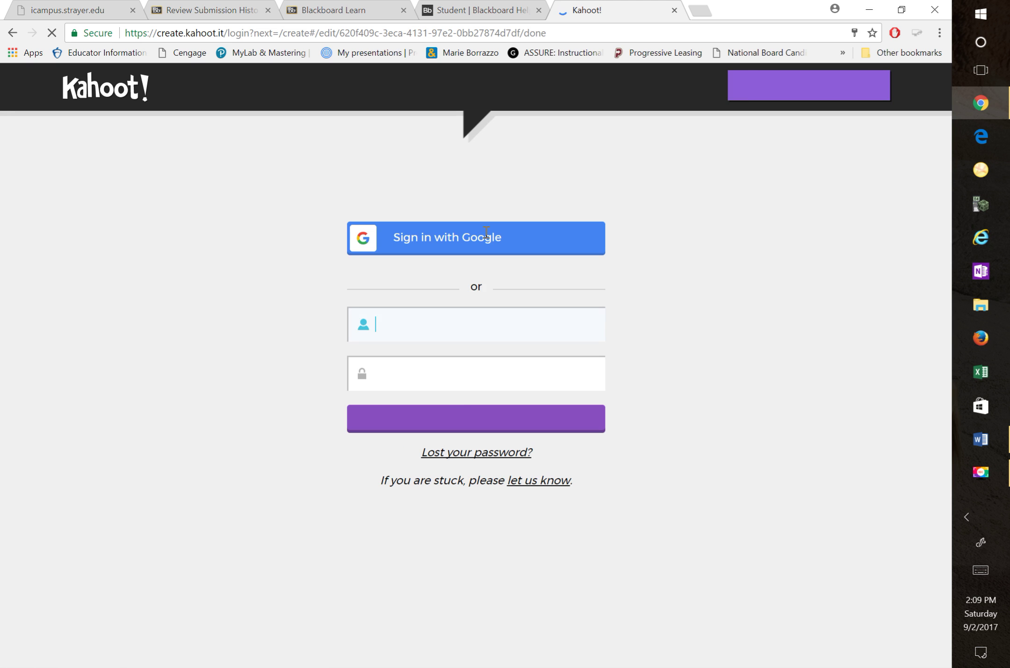
pyautogui.click(487, 416)
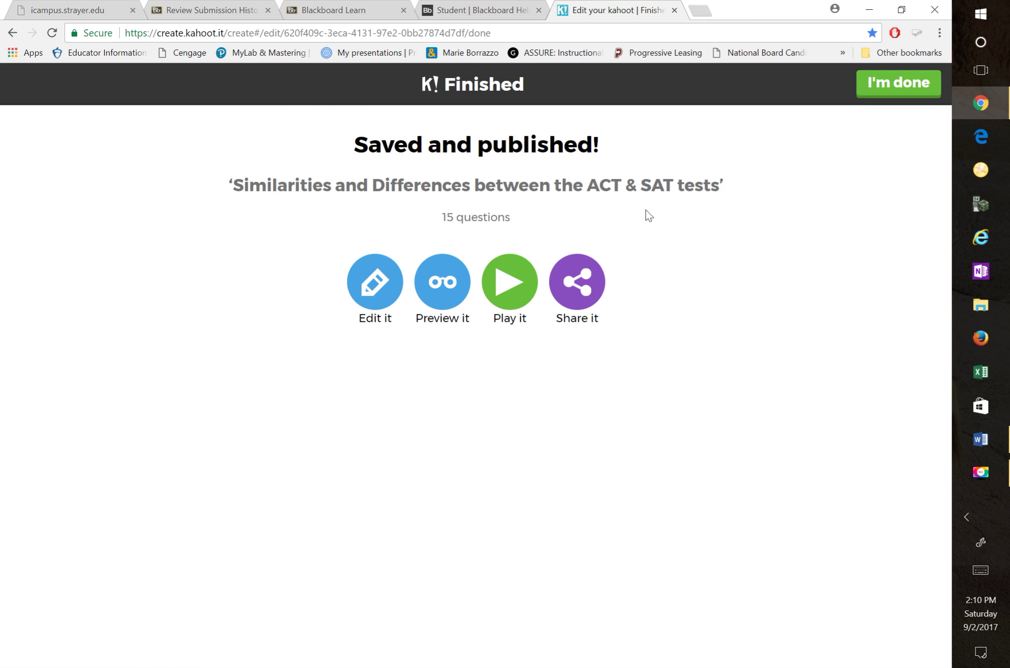
pyautogui.click(901, 80)
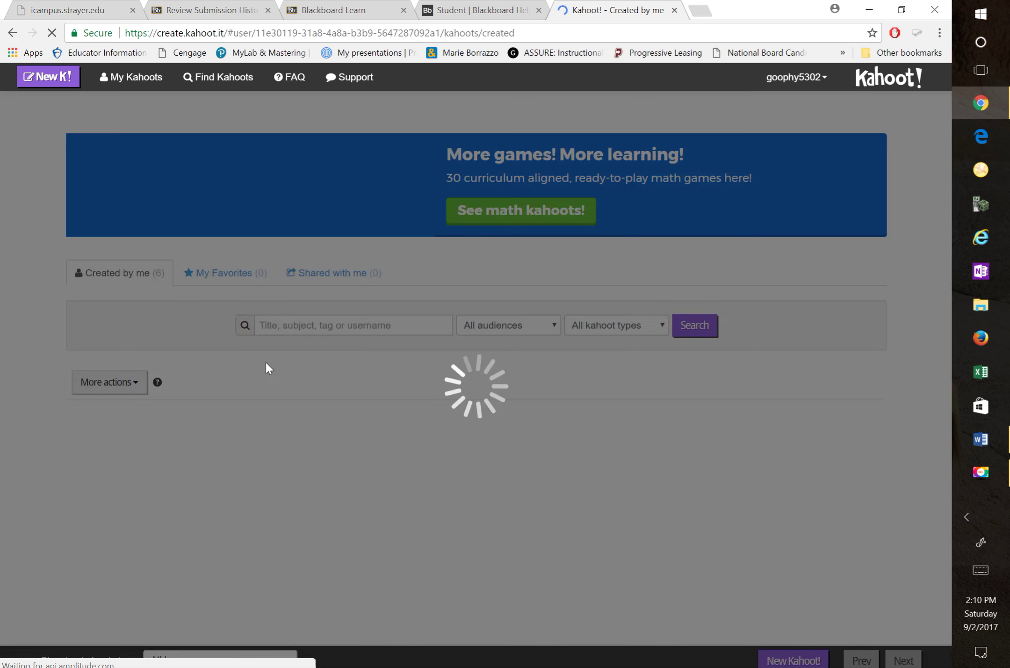
# Step: Scroll the Created by me kahoots, from Practice 1 NO CALCULATOR to the ACT & SAT quiz
pyautogui.scroll(-4, 269, 368)
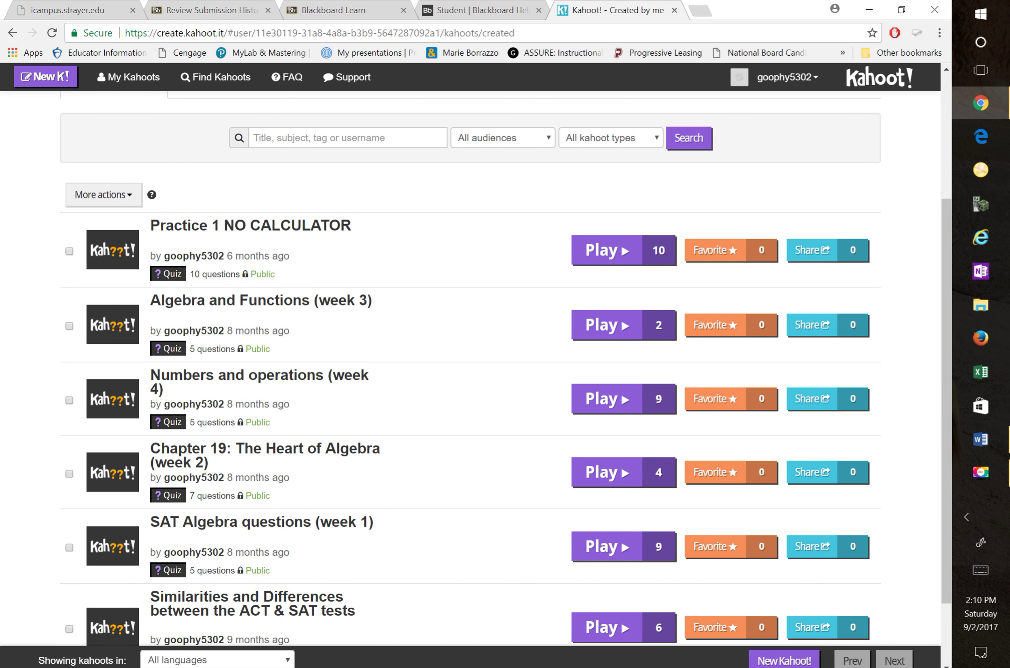
pyautogui.scroll(-1, 506, 369)
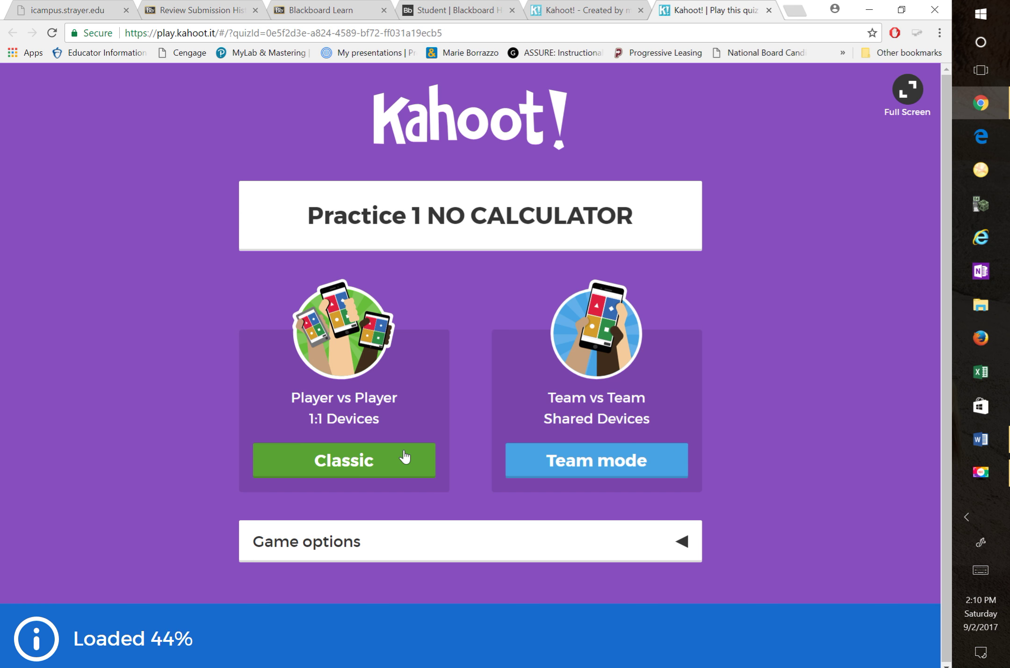
# Step: Return to the Created by me kahoot list, leaving the game launch tab open
pyautogui.click(584, 5)
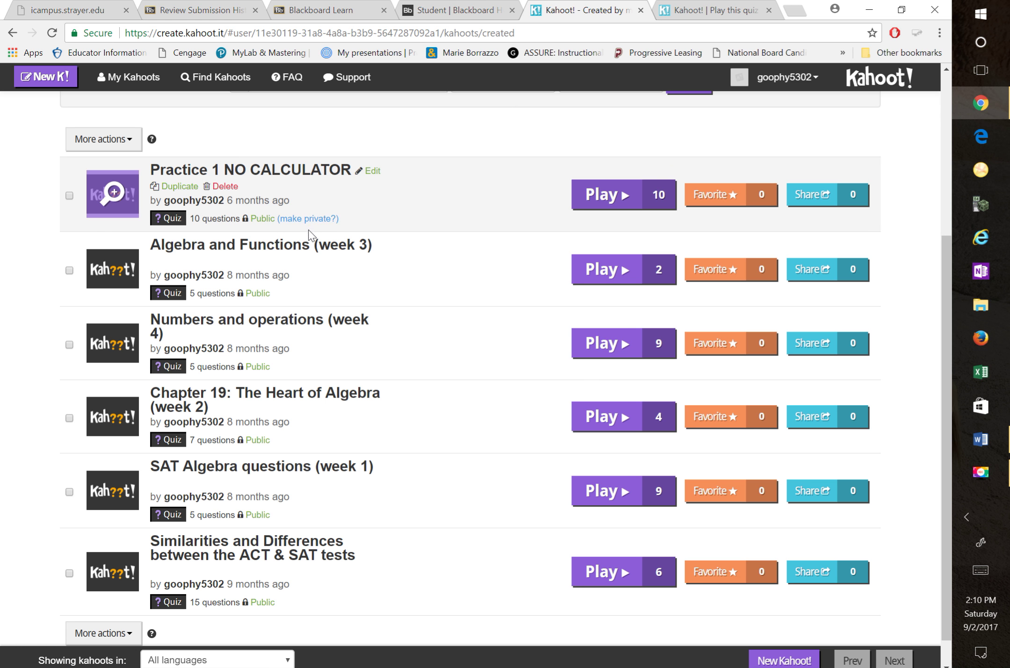
# Step: Scroll the Created by me kahoots list and open the More actions menu for selected kahoots
pyautogui.scroll(-1, 468, 374)
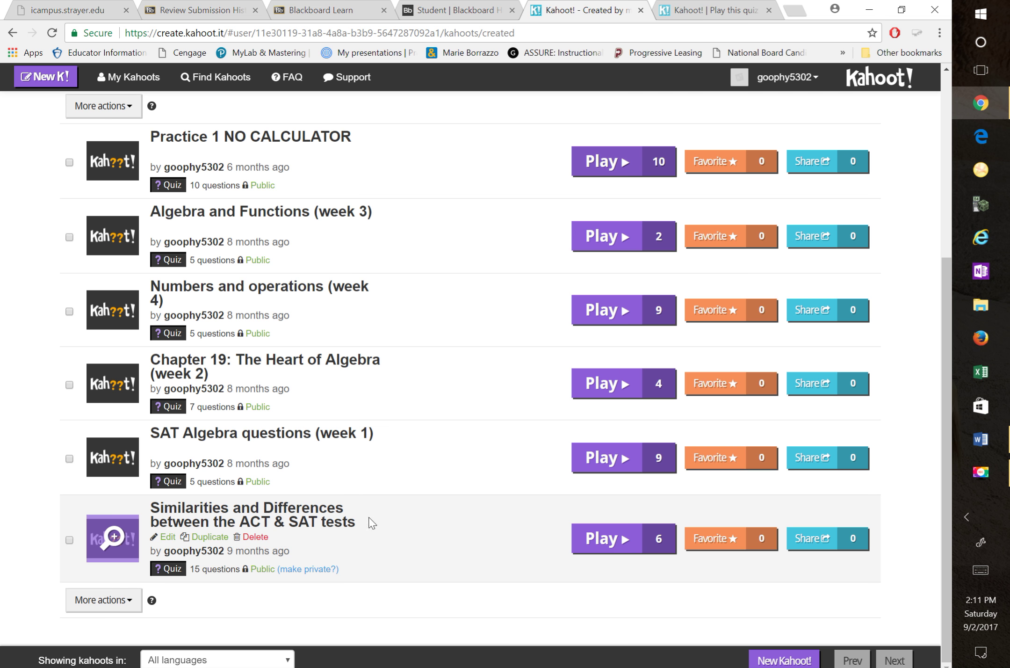
pyautogui.click(134, 603)
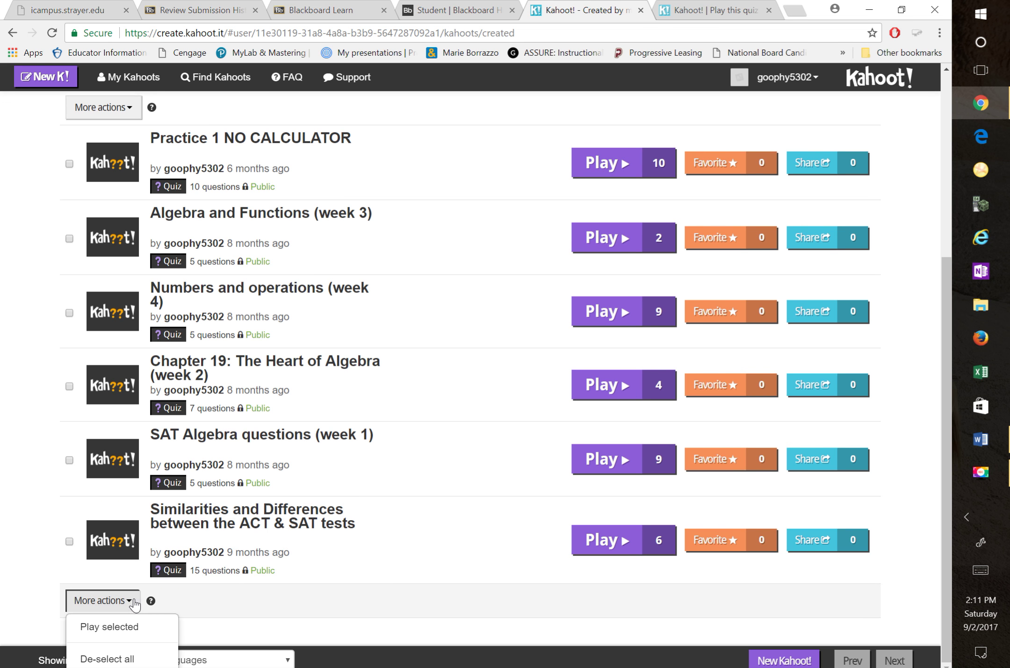
# Step: Review all 15 questions of 'Similarities and Differences between the ACT & SAT tests', then return to Blackboard Help
pyautogui.click(132, 545)
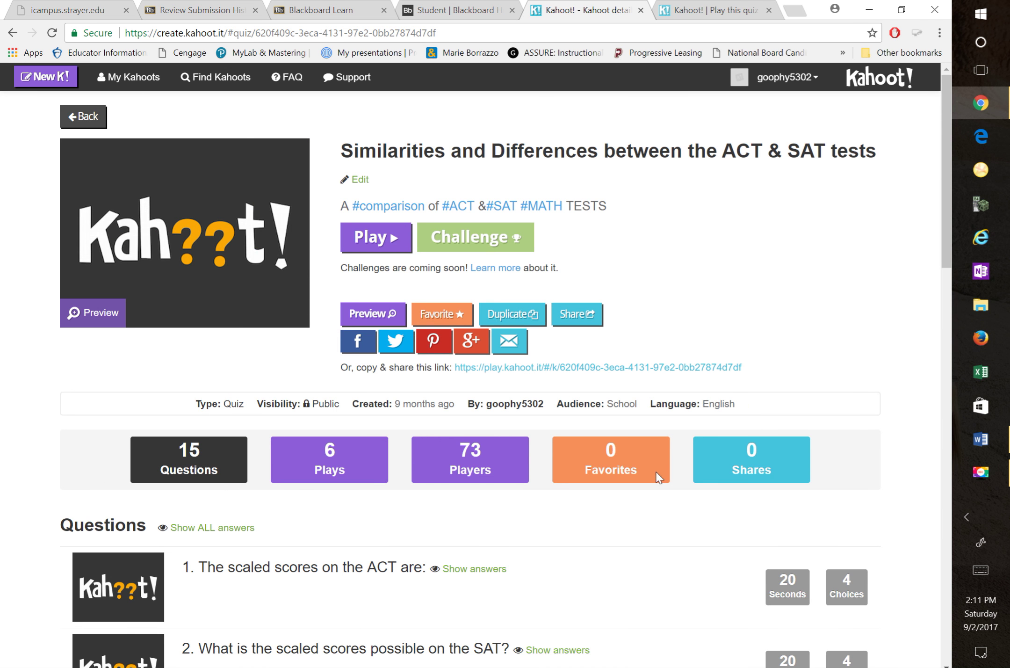
pyautogui.scroll(-3, 668, 520)
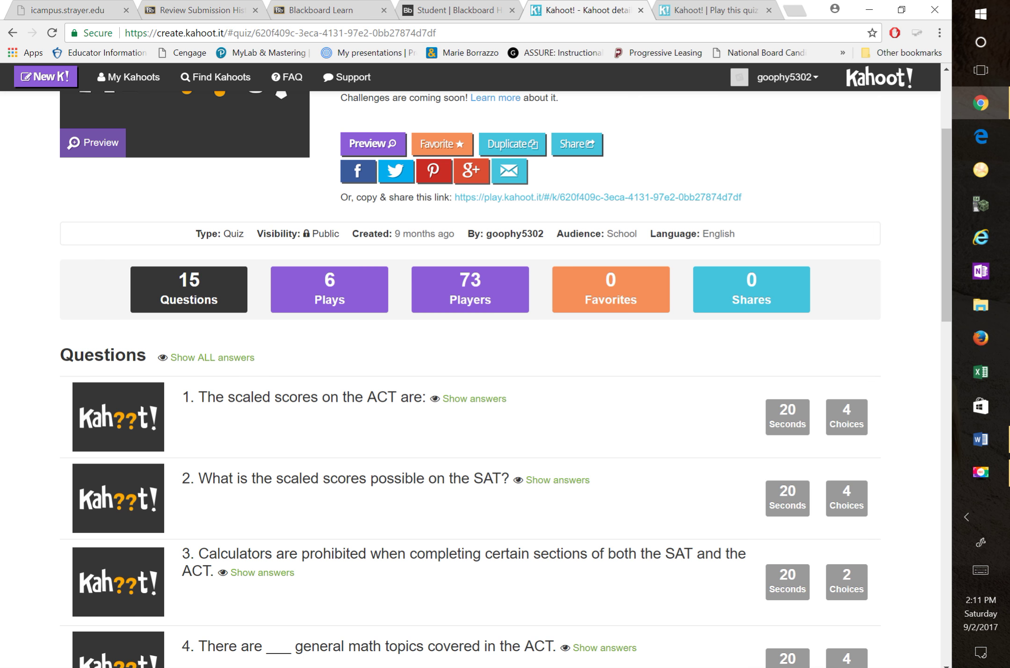
pyautogui.scroll(-3, 506, 375)
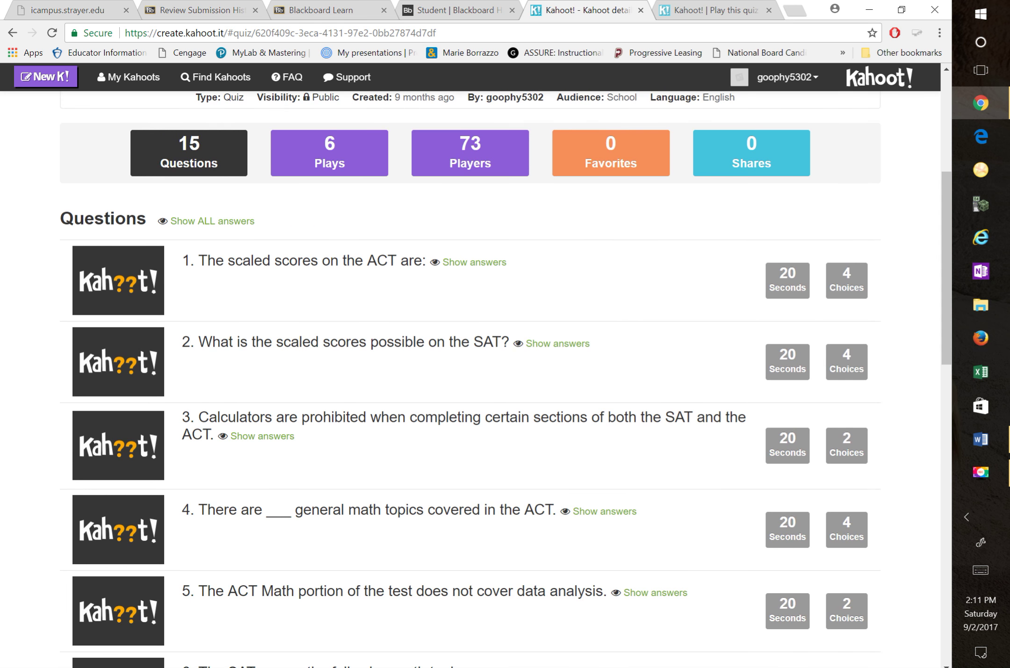
pyautogui.scroll(-6, 506, 379)
pyautogui.scroll(-5, 506, 379)
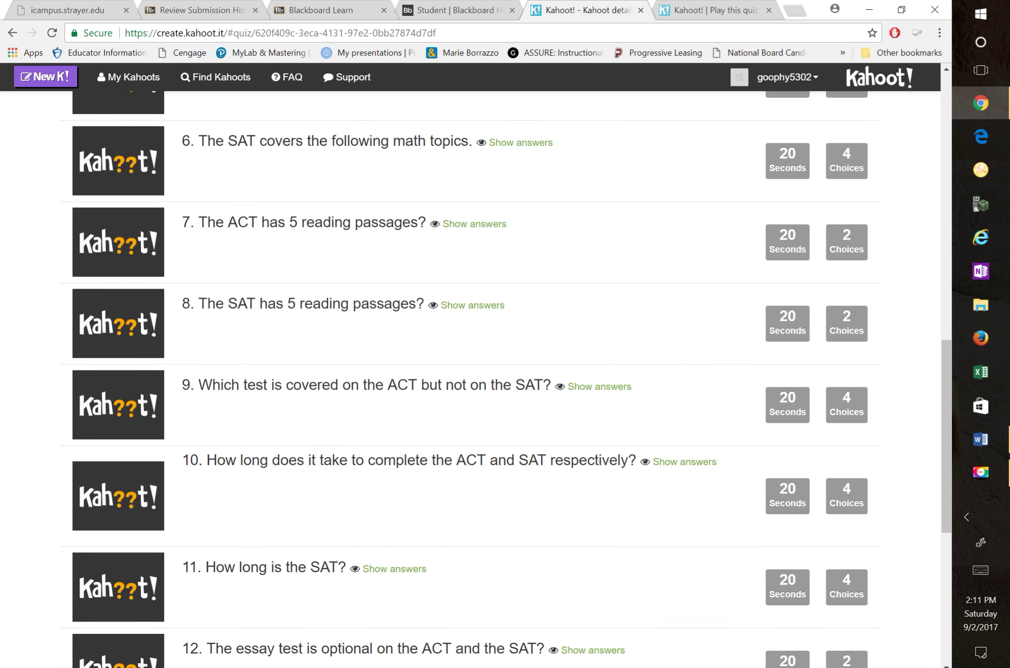
pyautogui.scroll(-9, 506, 379)
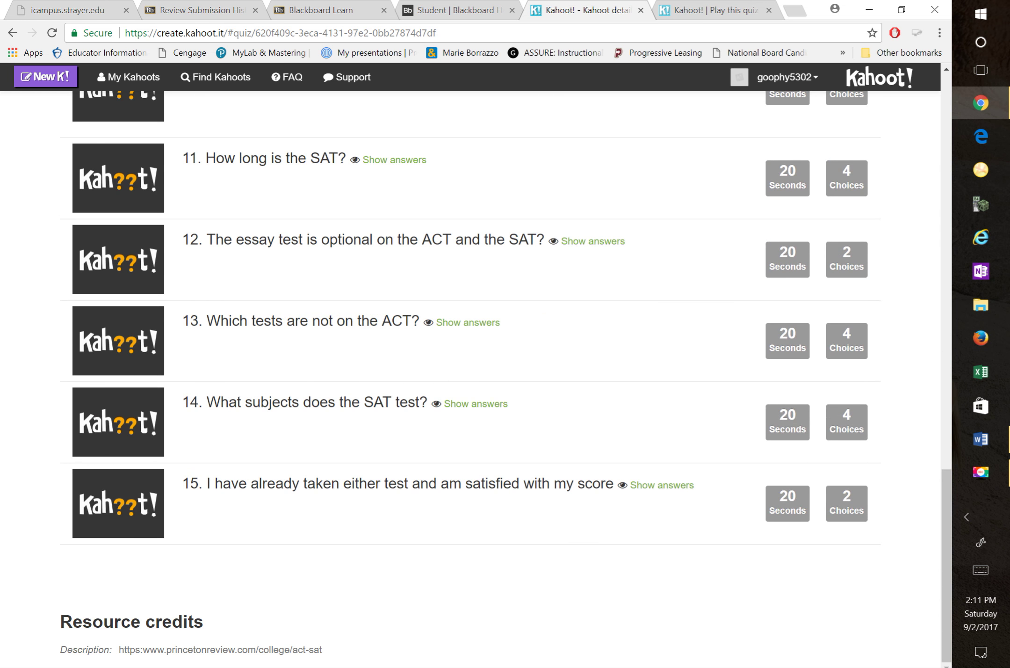
pyautogui.scroll(20, 506, 379)
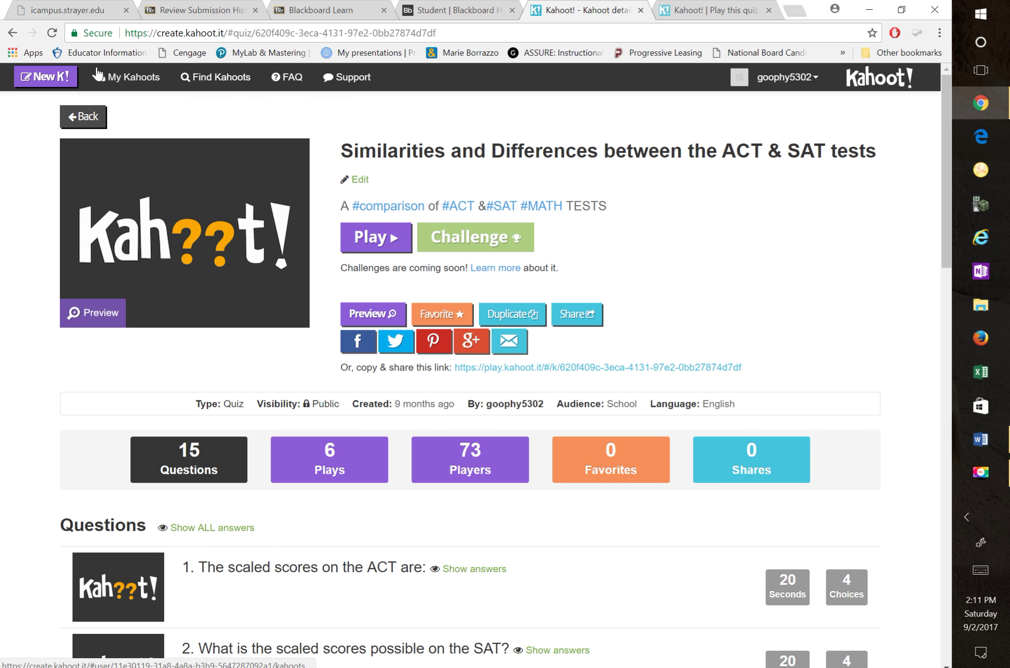
pyautogui.click(435, 7)
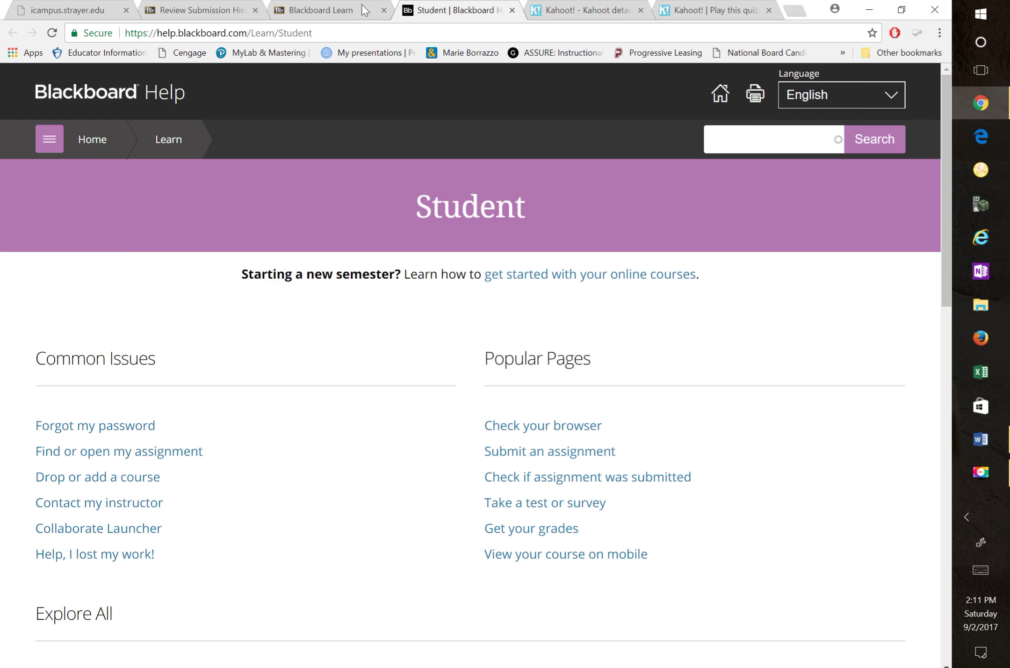
# Step: Return to the course's Week 4 page in Blackboard Learn and expand Course Tools
pyautogui.click(312, 6)
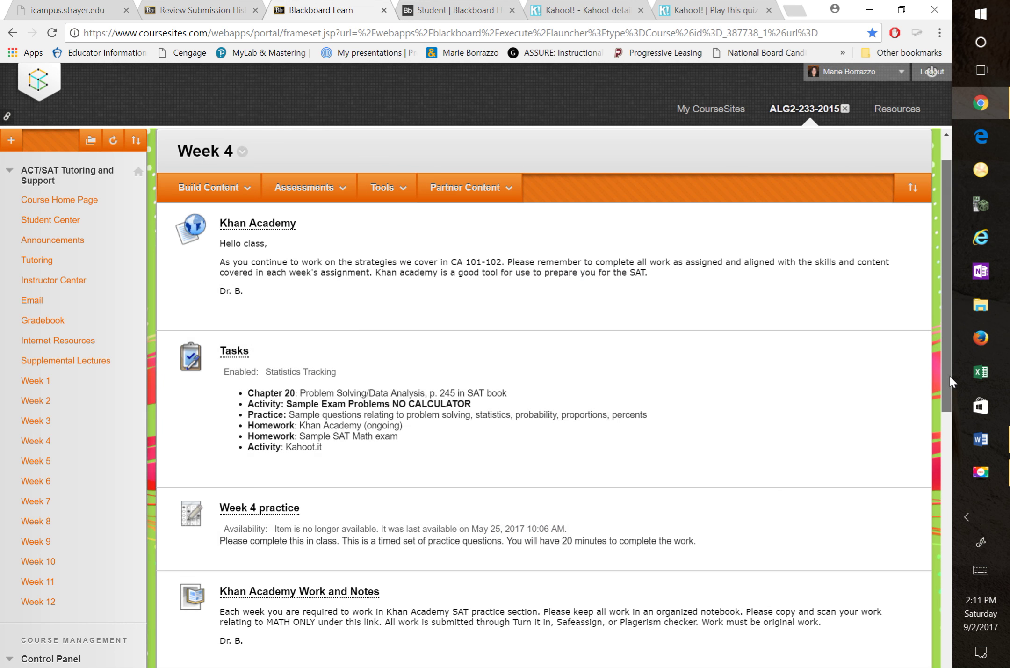
pyautogui.scroll(-2, 951, 376)
pyautogui.scroll(-3, 442, 450)
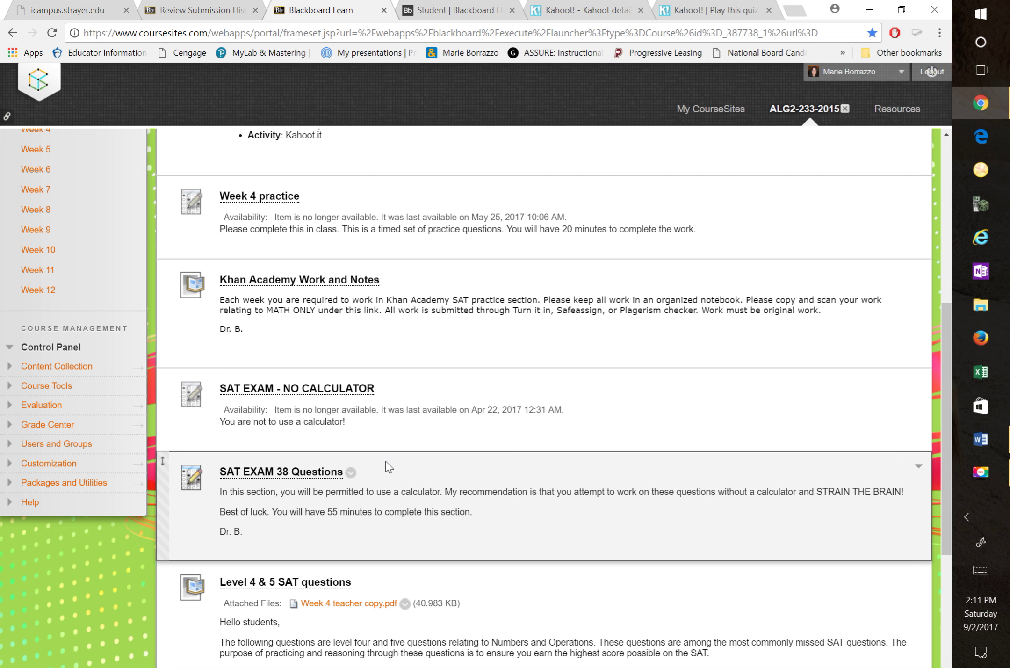
pyautogui.click(66, 387)
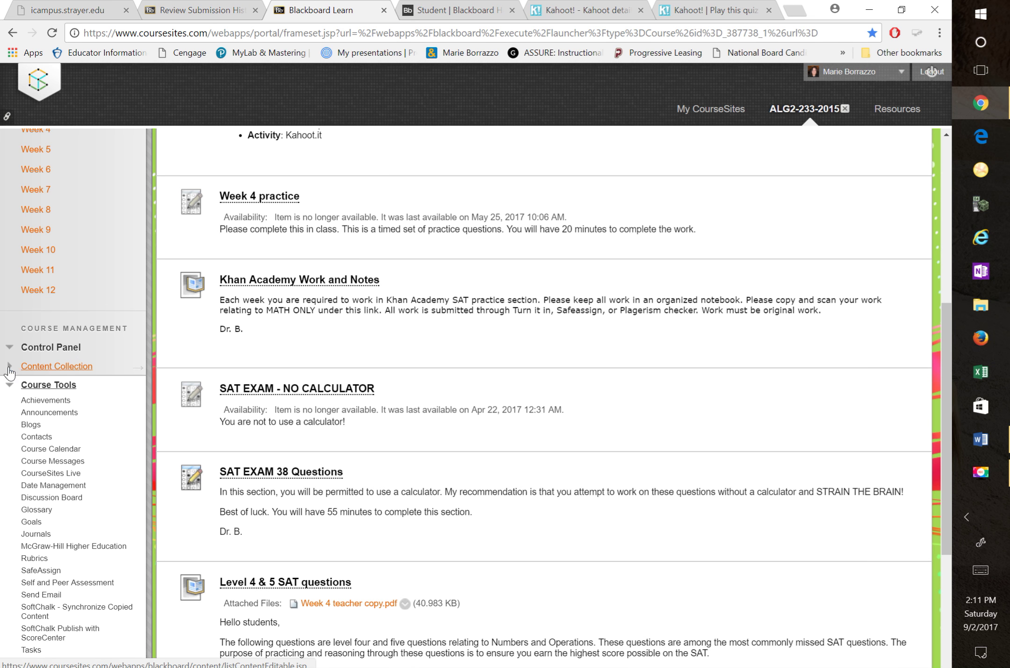
# Step: Expand Content Collection, re-expand the course management section, and show the Grade Center options
pyautogui.click(9, 368)
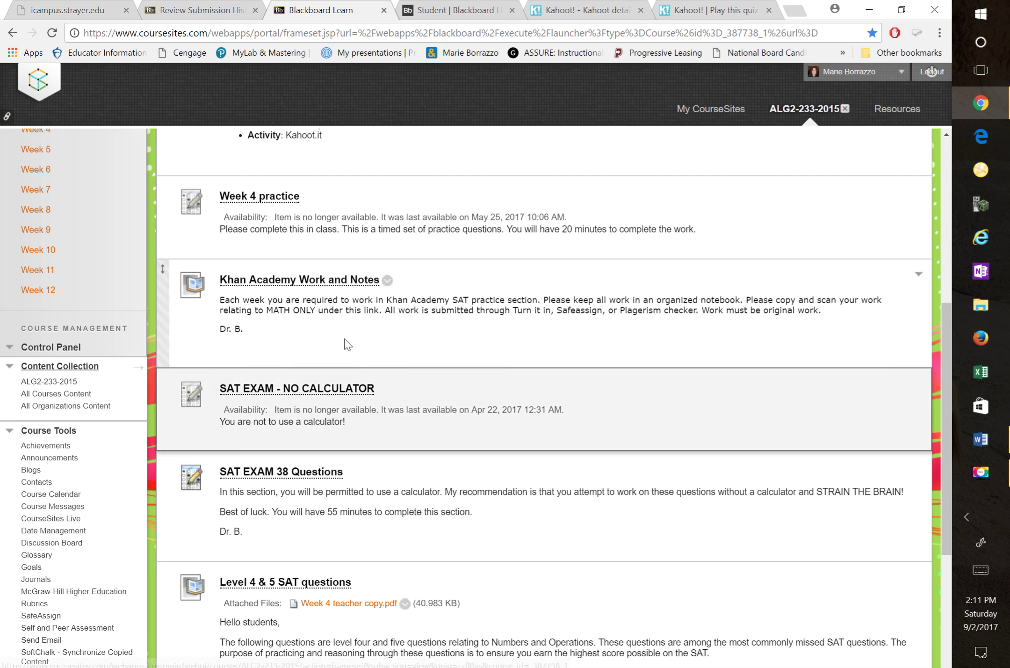
pyautogui.click(9, 349)
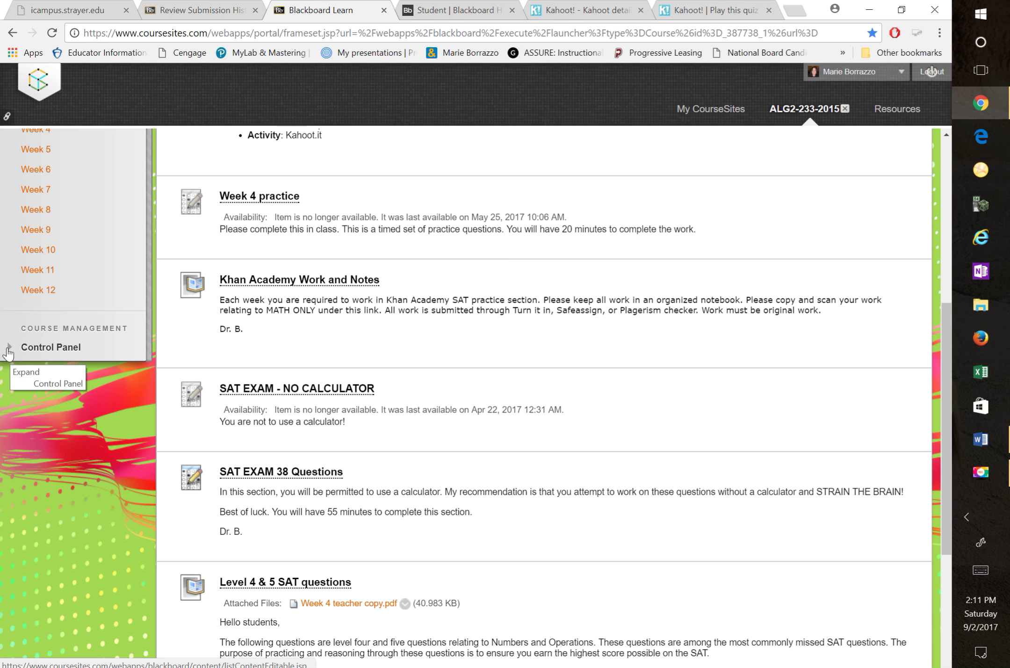
pyautogui.click(8, 350)
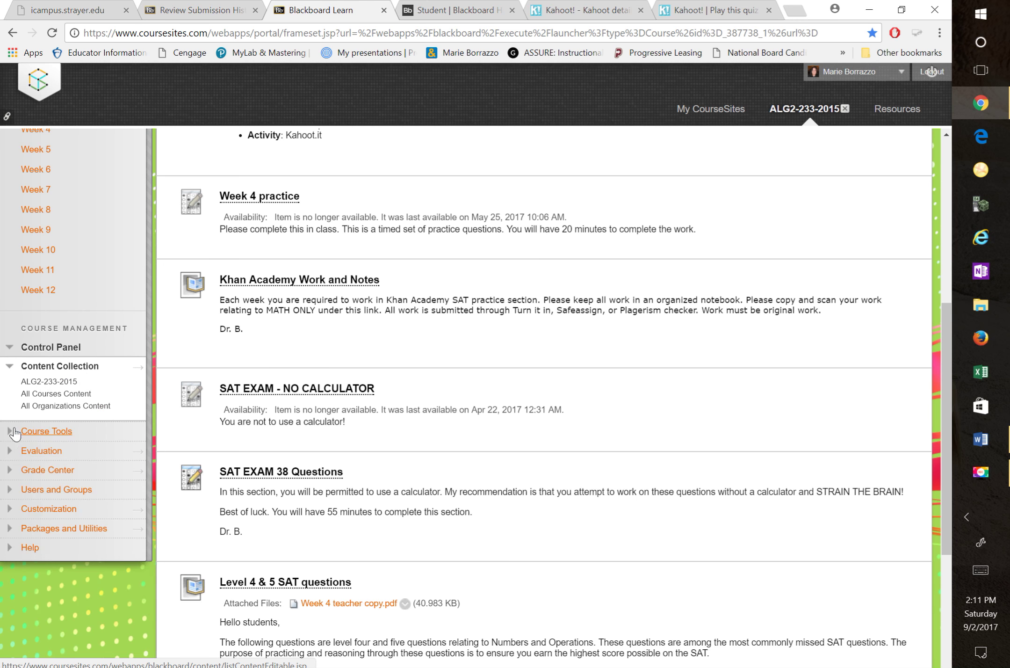
pyautogui.click(71, 477)
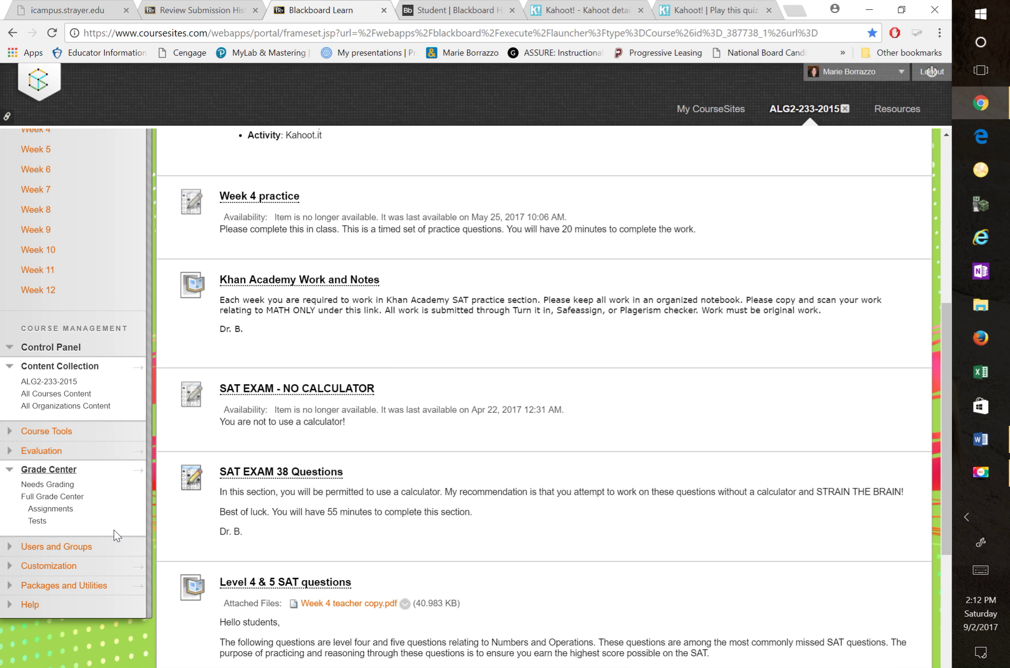
# Step: Expand Users and Groups, Customization, Packages and Utilities, and Evaluation in the Control Panel
pyautogui.click(13, 551)
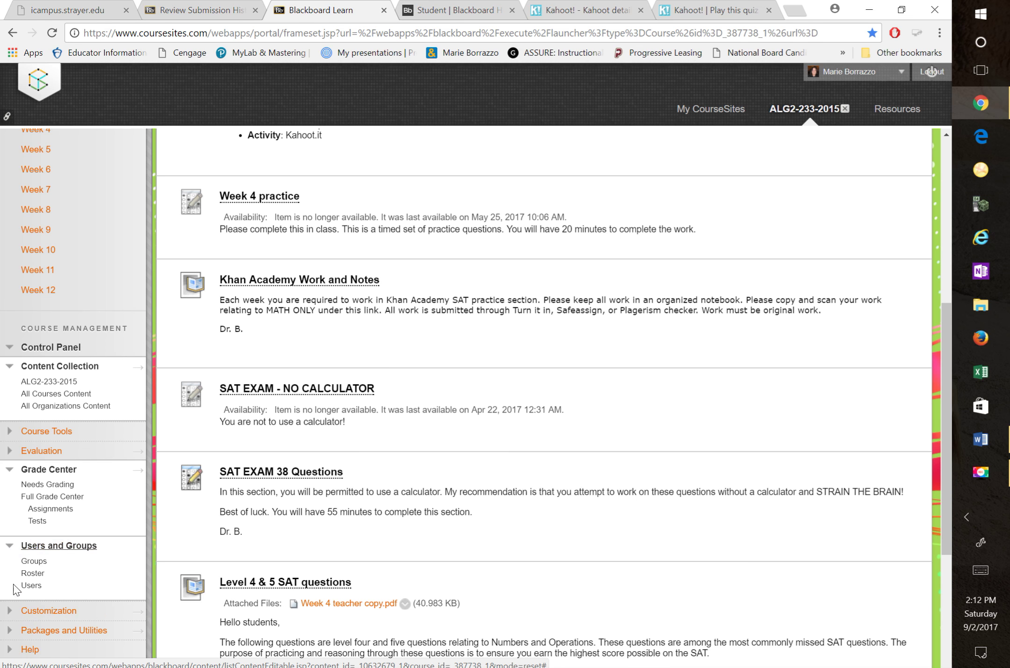
pyautogui.click(11, 610)
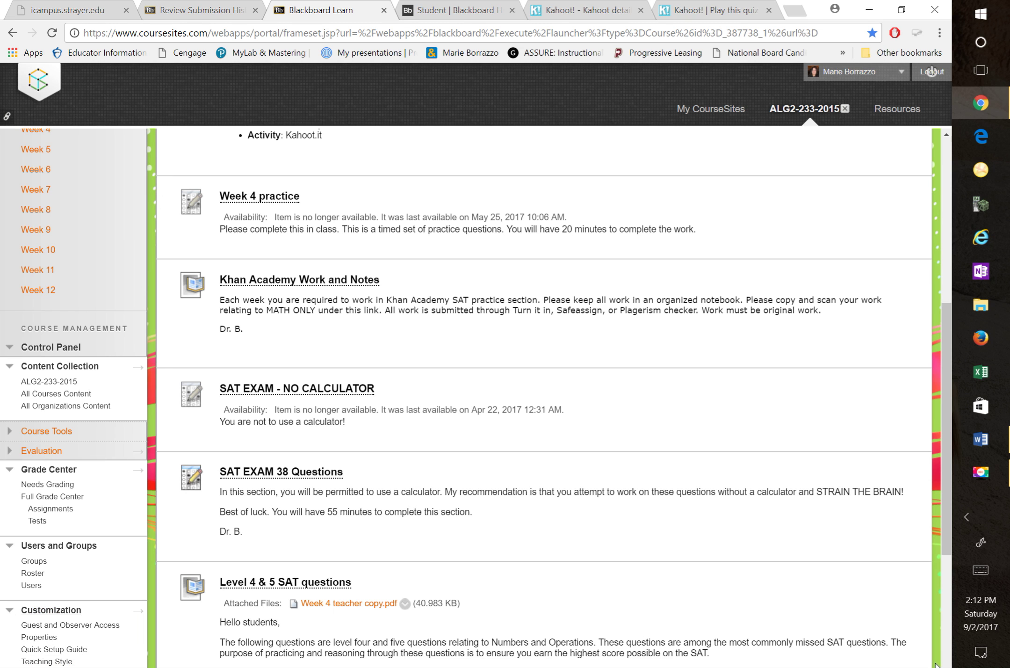
pyautogui.scroll(-5, 945, 652)
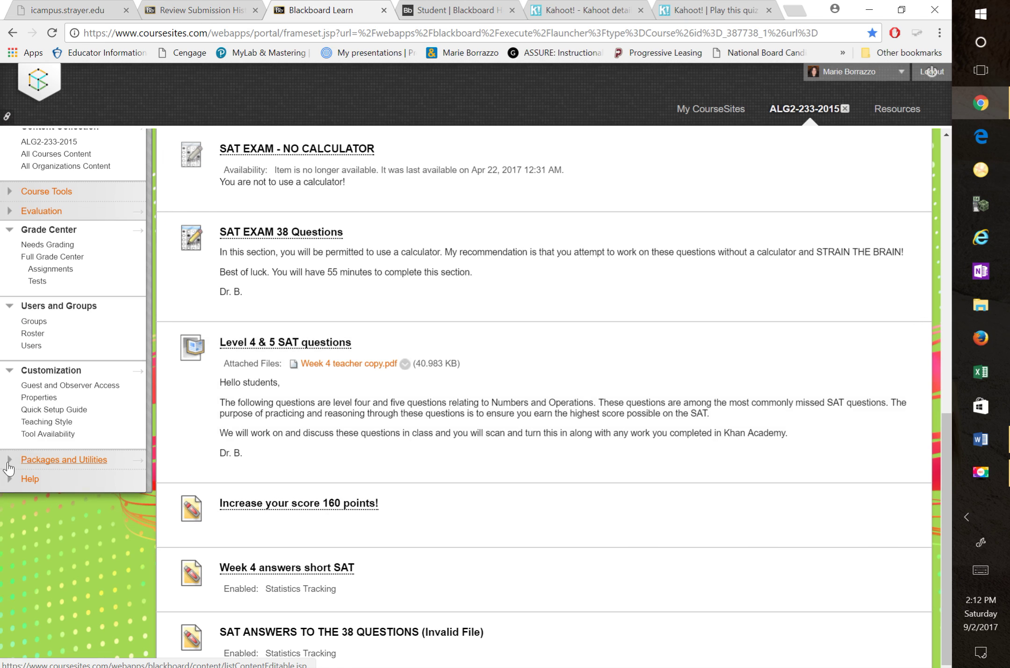
pyautogui.click(8, 461)
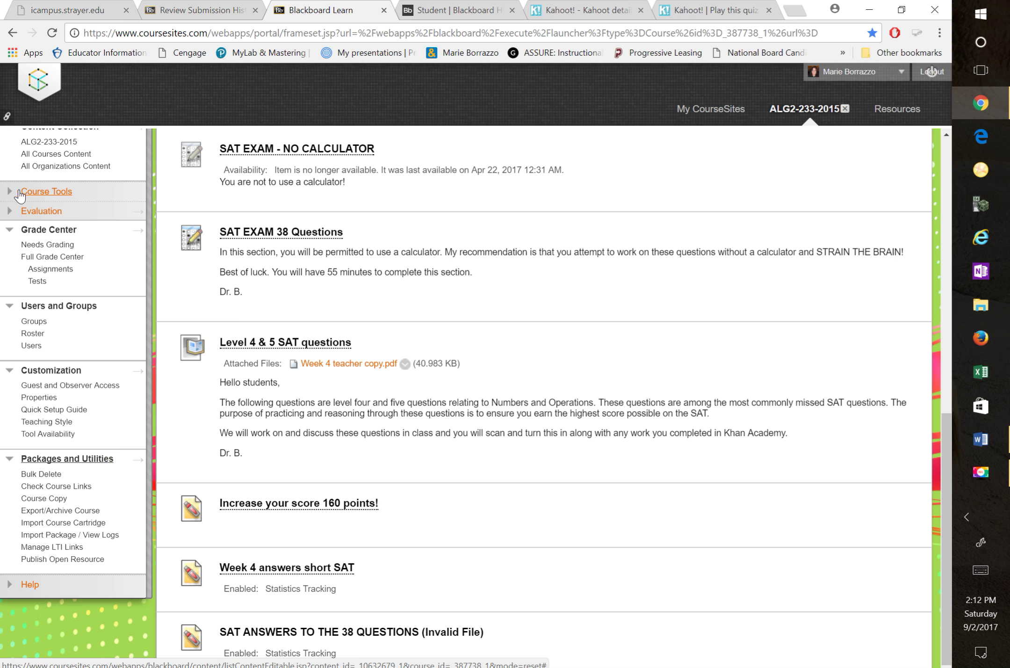
pyautogui.click(8, 212)
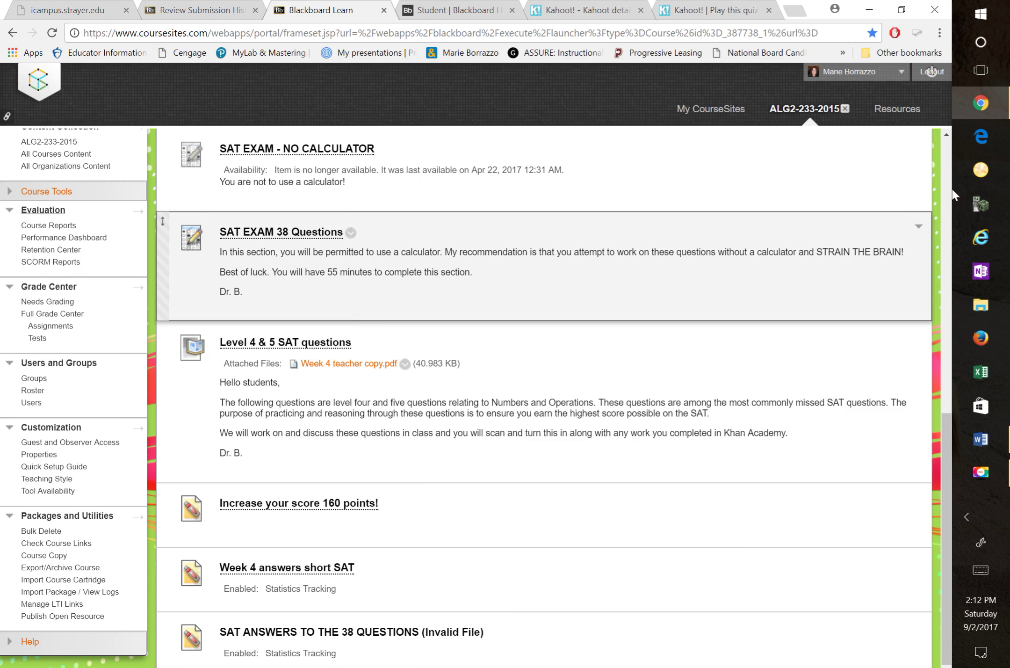
# Step: Launch the SAT EXAM - NO CALCULATOR test preview from the Week 4 content page
pyautogui.click(946, 150)
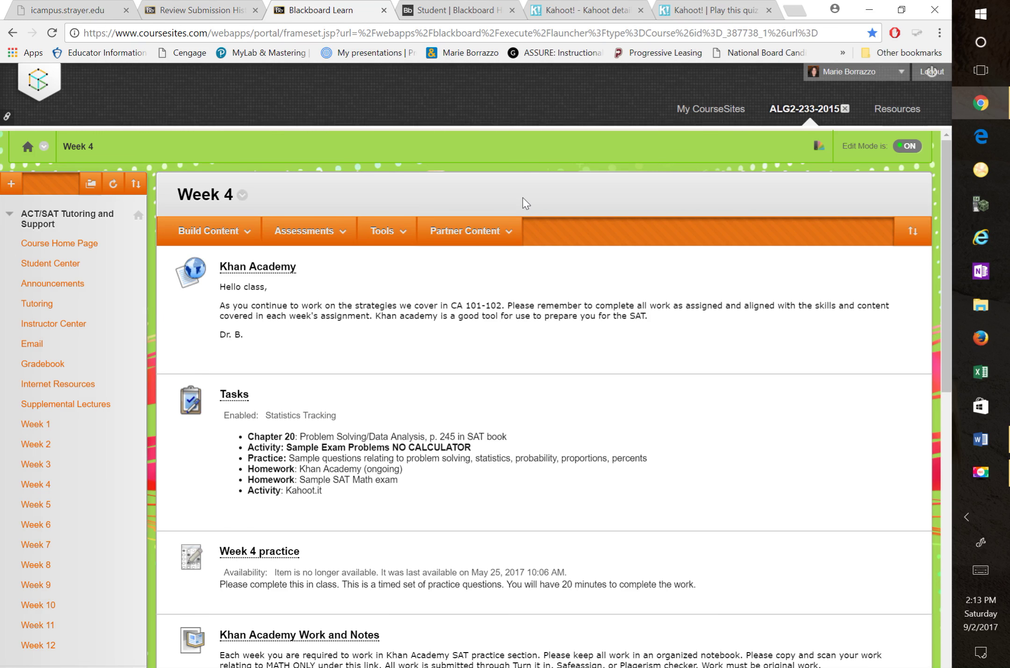
pyautogui.scroll(-8, 524, 203)
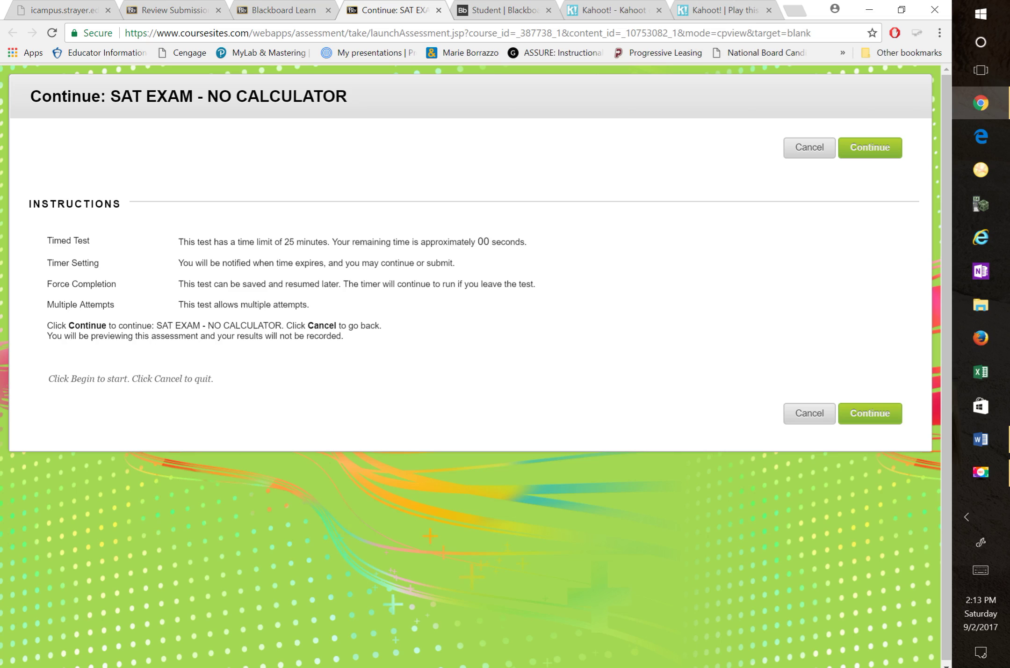
pyautogui.click(870, 413)
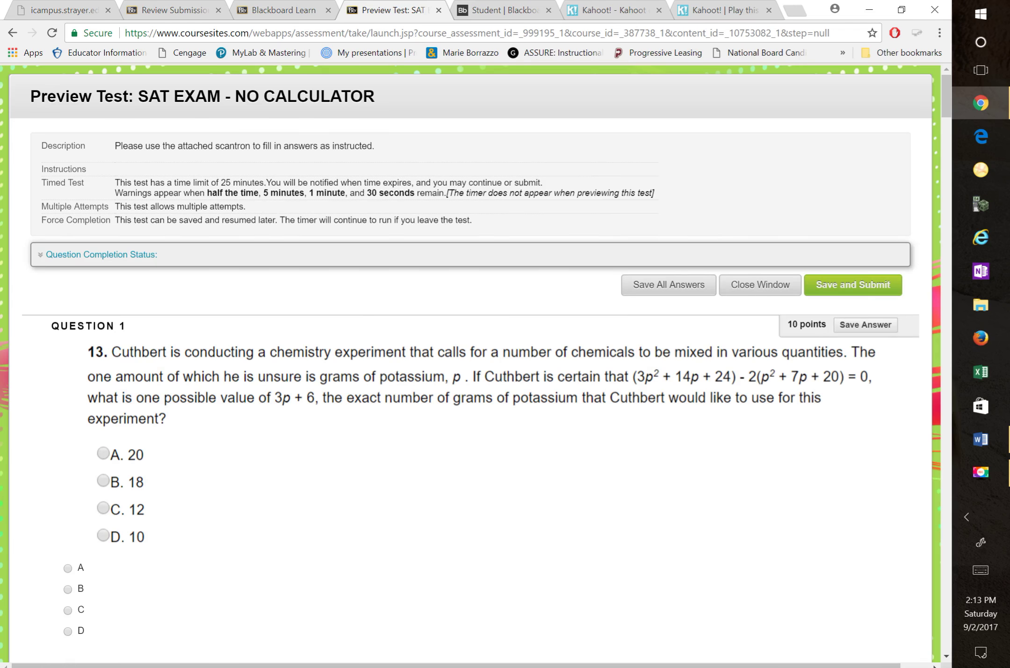
# Step: Scroll through the SAT preview's 10-point multiple-choice questions down to Question 20
pyautogui.scroll(-8, 486, 360)
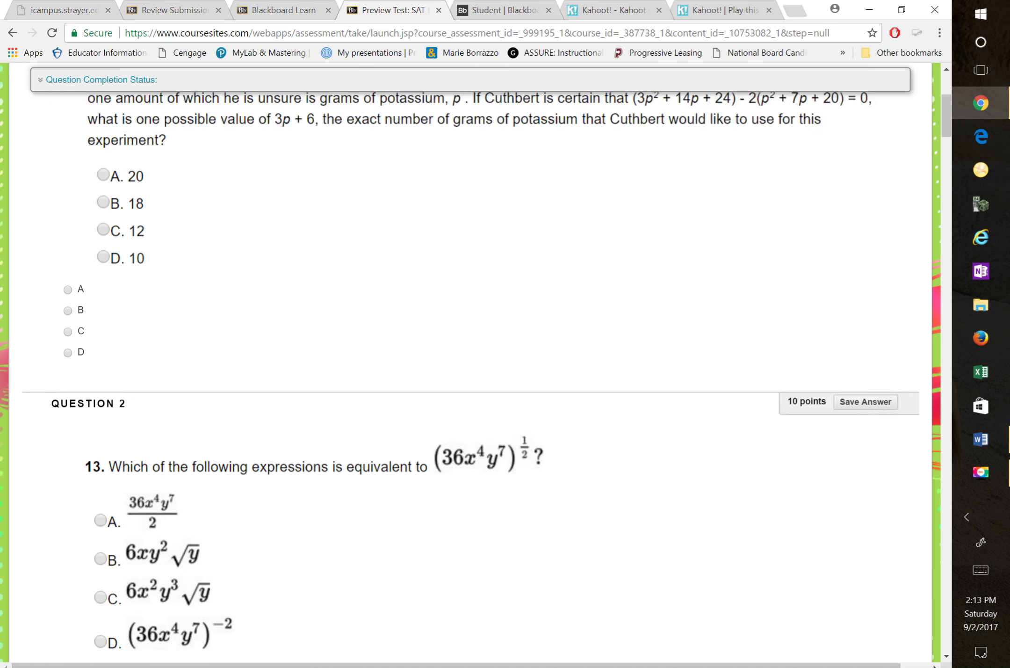
pyautogui.scroll(-15, 471, 363)
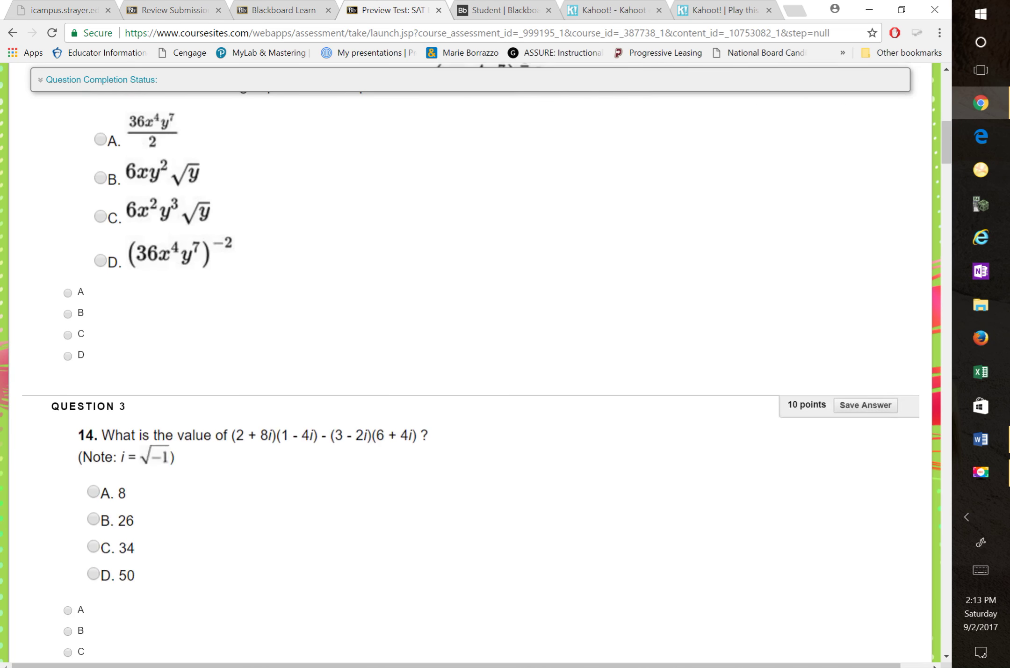
pyautogui.scroll(-10, 471, 363)
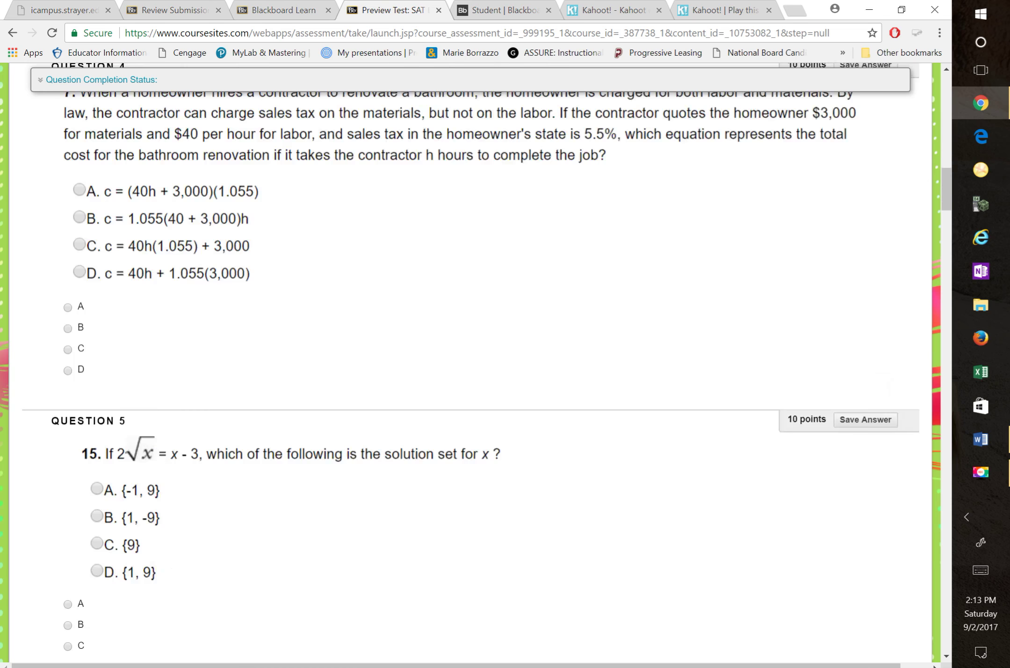
pyautogui.scroll(-20, 472, 363)
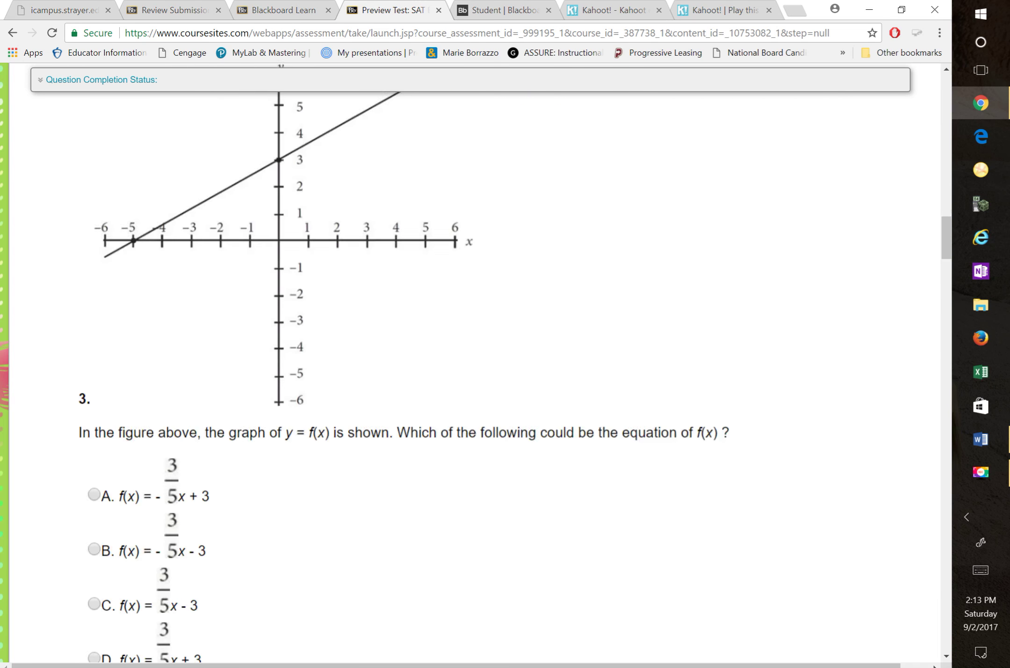
pyautogui.scroll(-11, 471, 363)
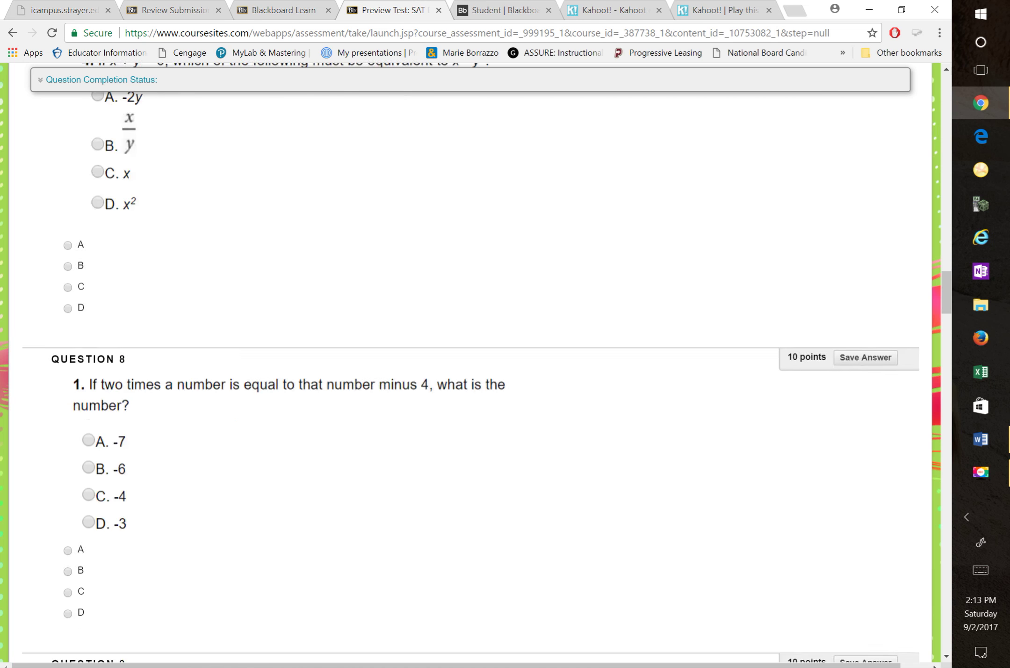
pyautogui.scroll(-20, 471, 363)
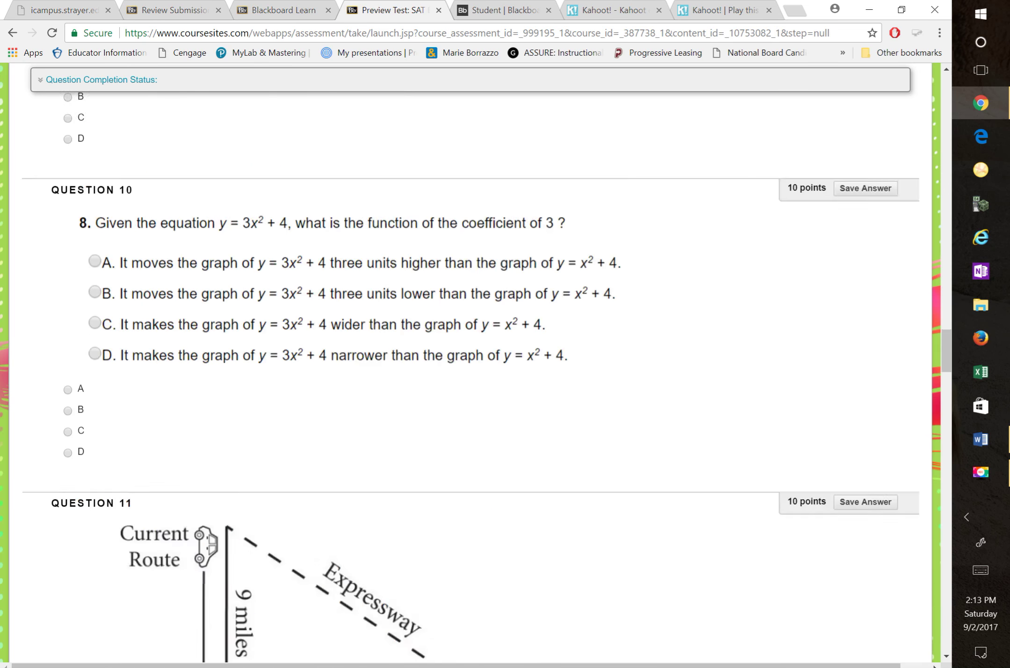
pyautogui.scroll(-17, 471, 362)
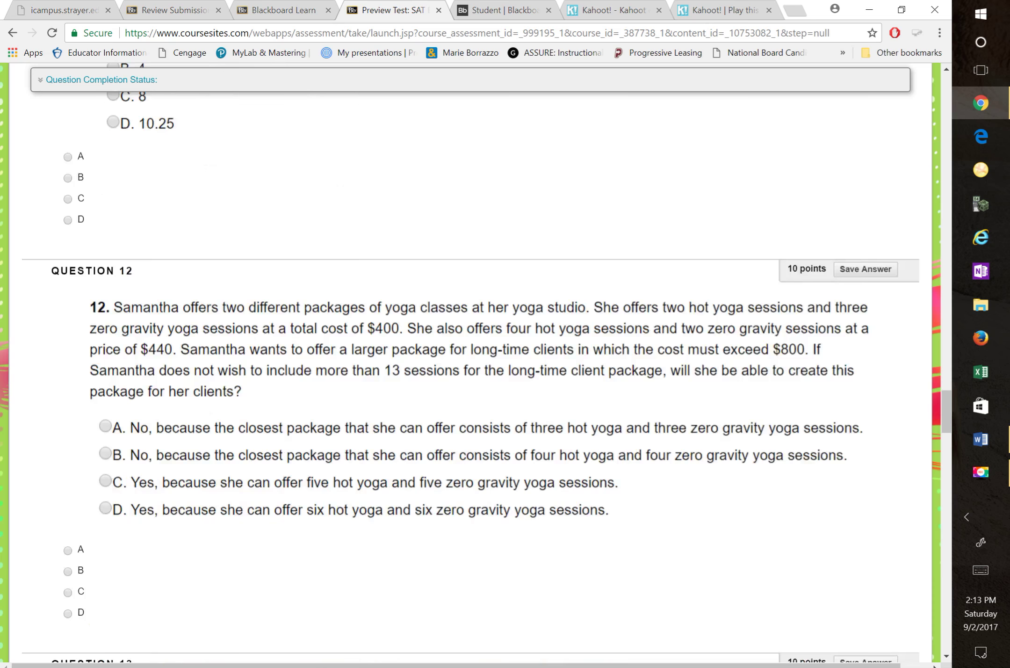
pyautogui.scroll(-2, 471, 363)
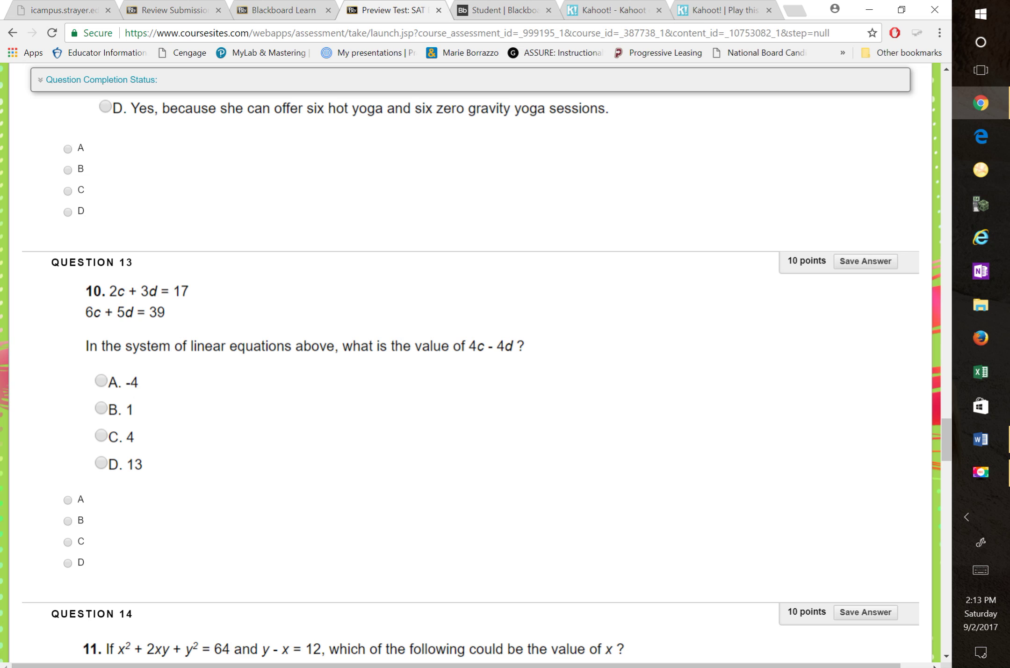
pyautogui.scroll(-15, 471, 363)
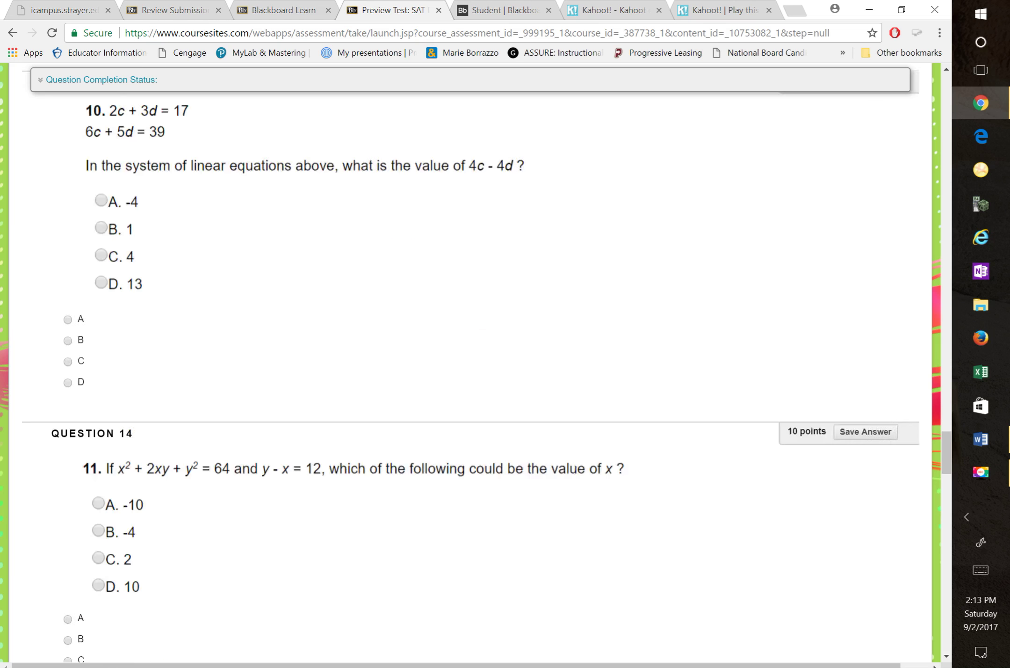
pyautogui.scroll(-20, 471, 363)
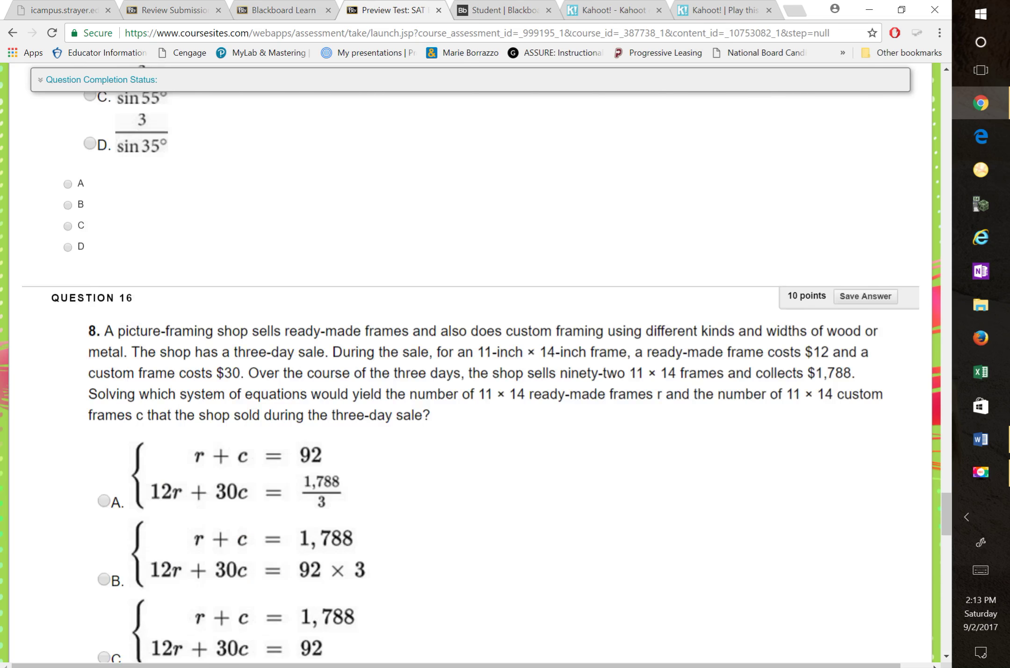
pyautogui.scroll(-20, 471, 362)
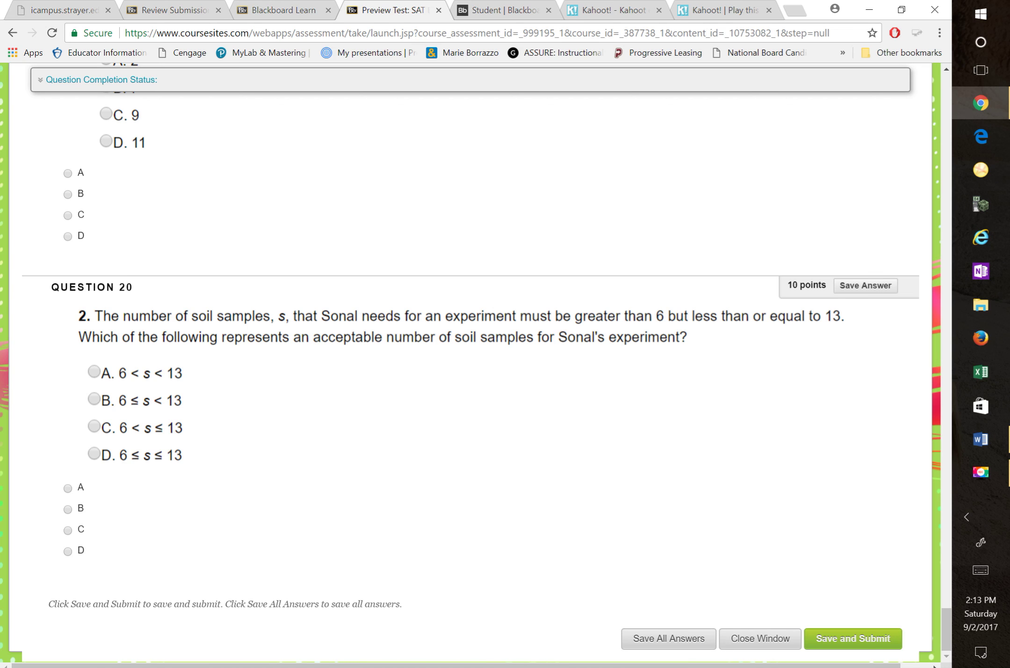
pyautogui.scroll(20, 471, 363)
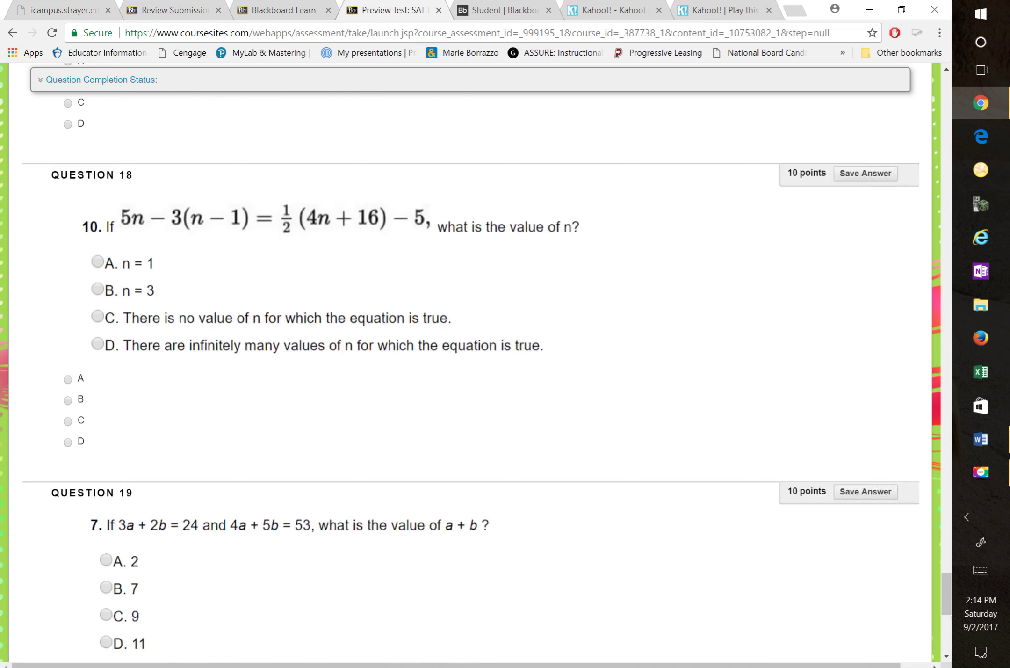
pyautogui.scroll(20, 471, 362)
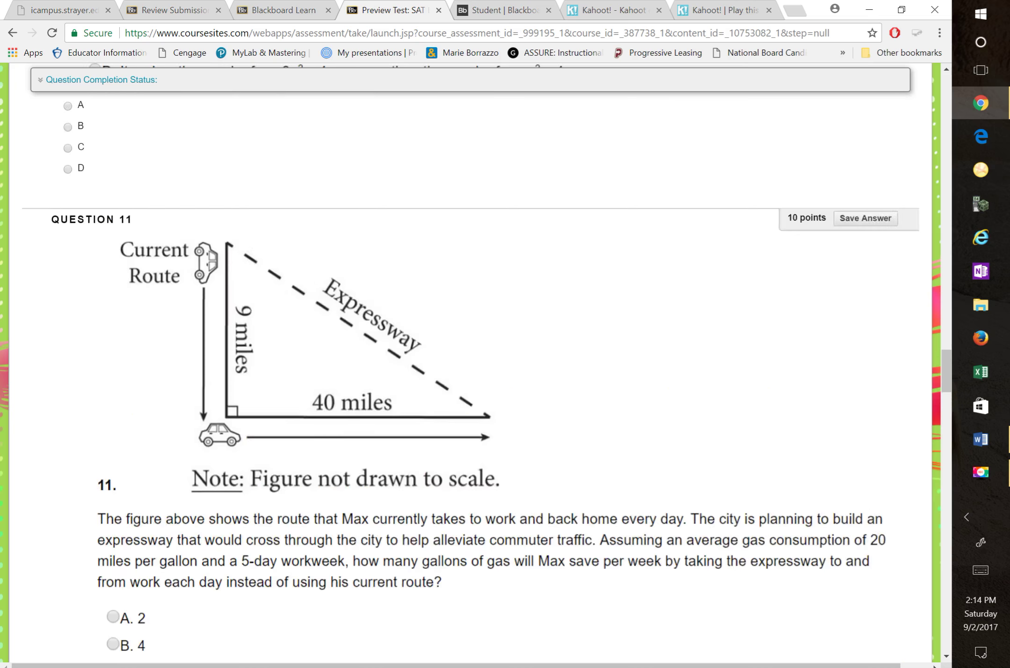
pyautogui.scroll(20, 471, 363)
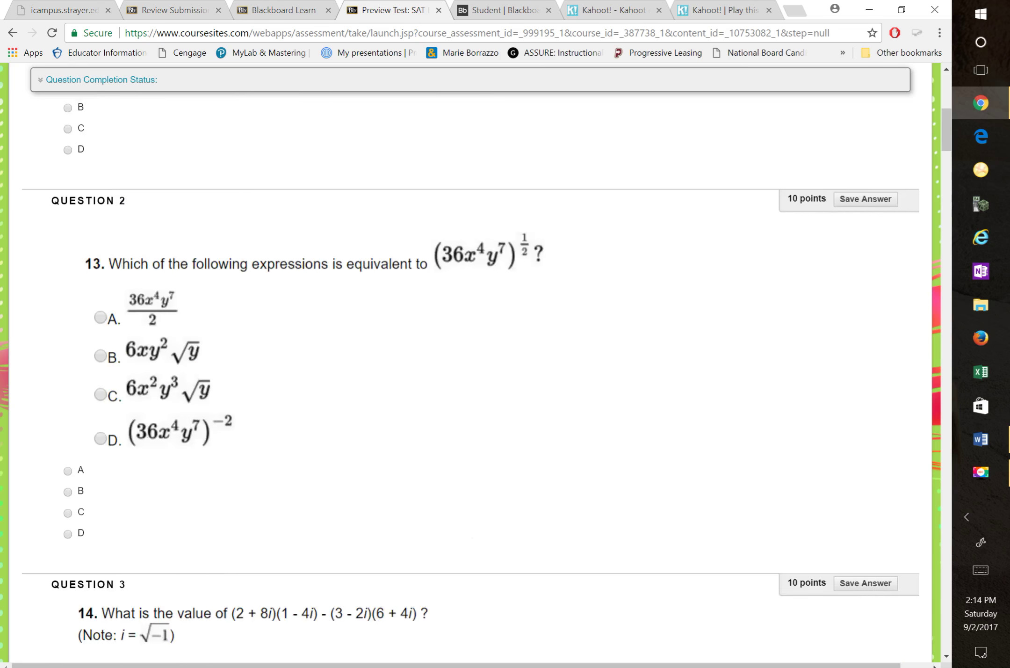
# Step: Choose answer D for Question 10 of the SAT test
pyautogui.scroll(-3, 471, 363)
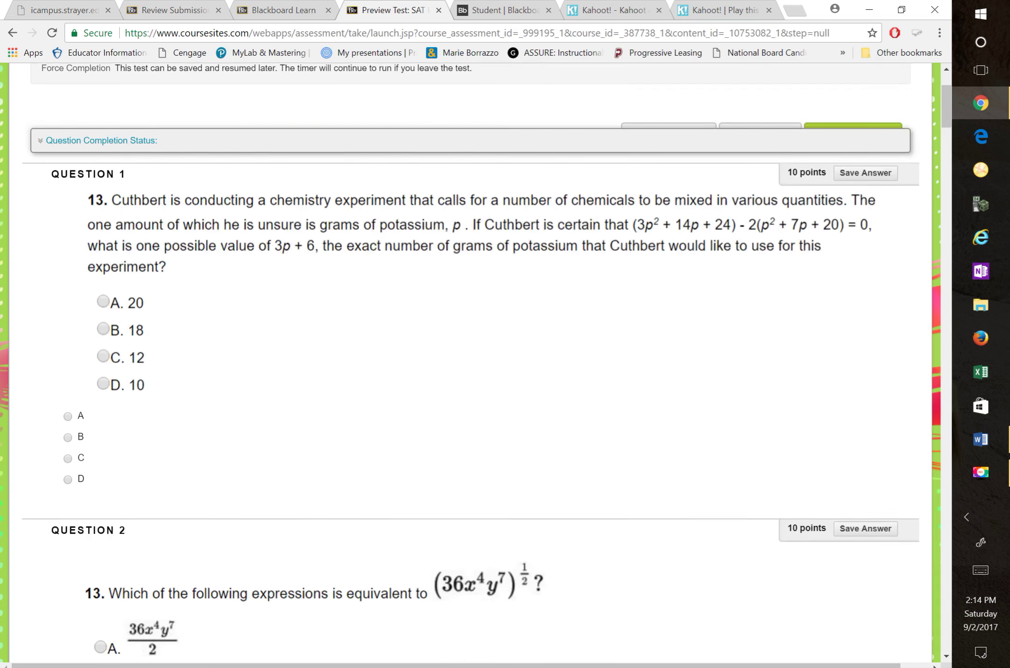
pyautogui.scroll(-9, 471, 362)
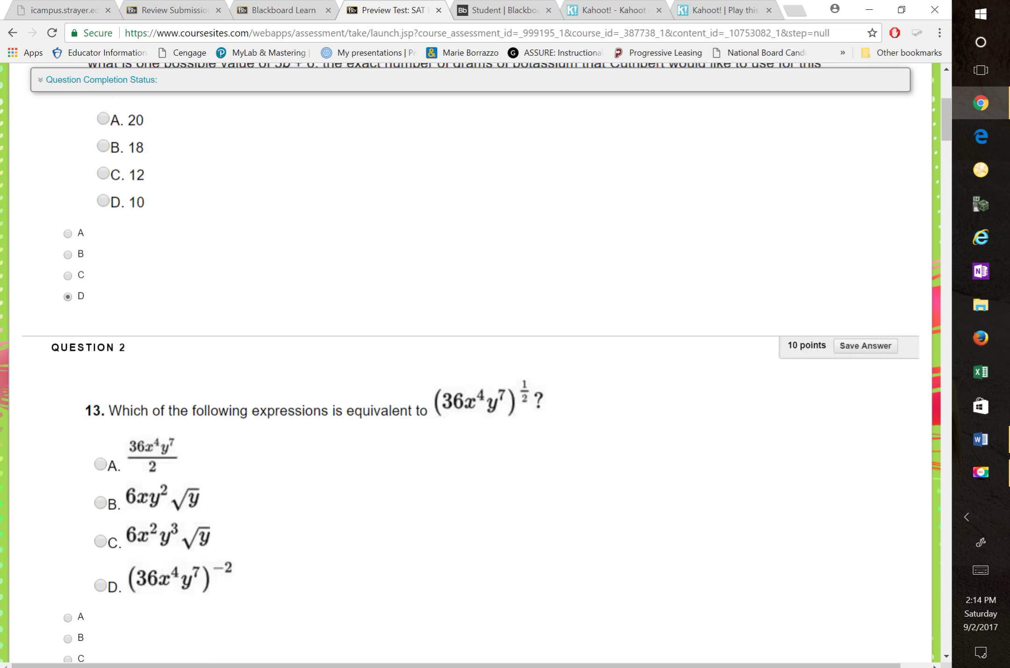
pyautogui.scroll(-3, 472, 362)
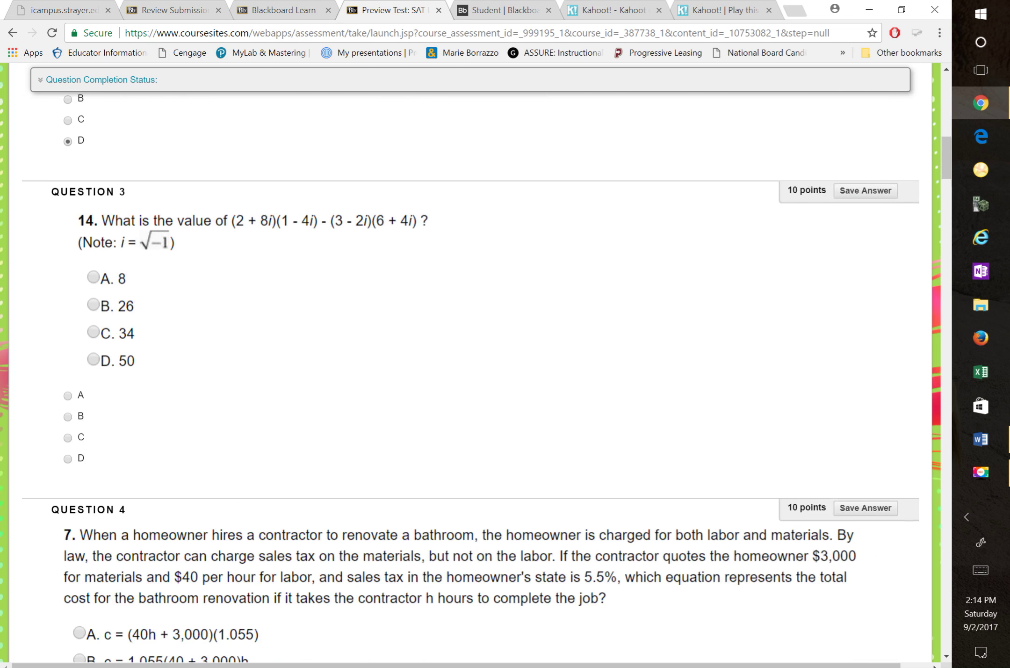
pyautogui.scroll(-5, 471, 363)
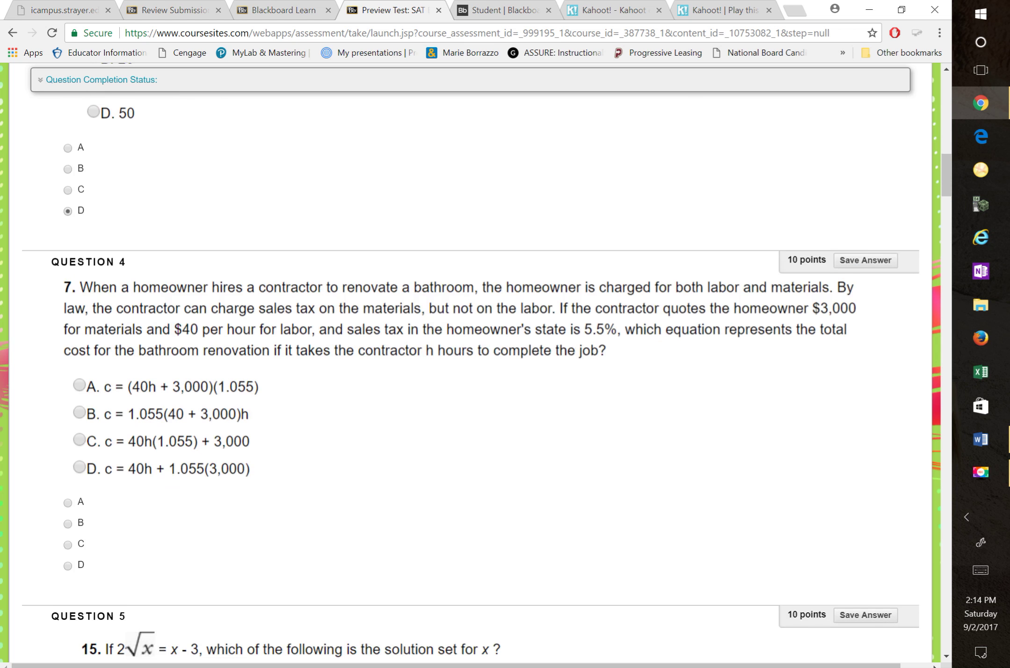
pyautogui.scroll(-10, 471, 363)
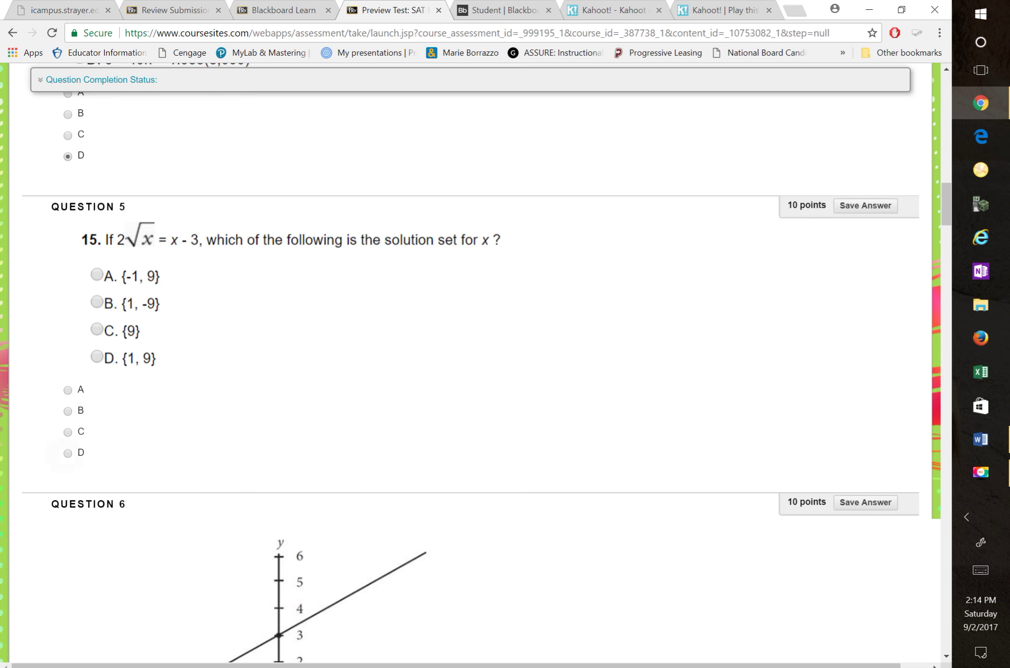
pyautogui.scroll(-14, 472, 363)
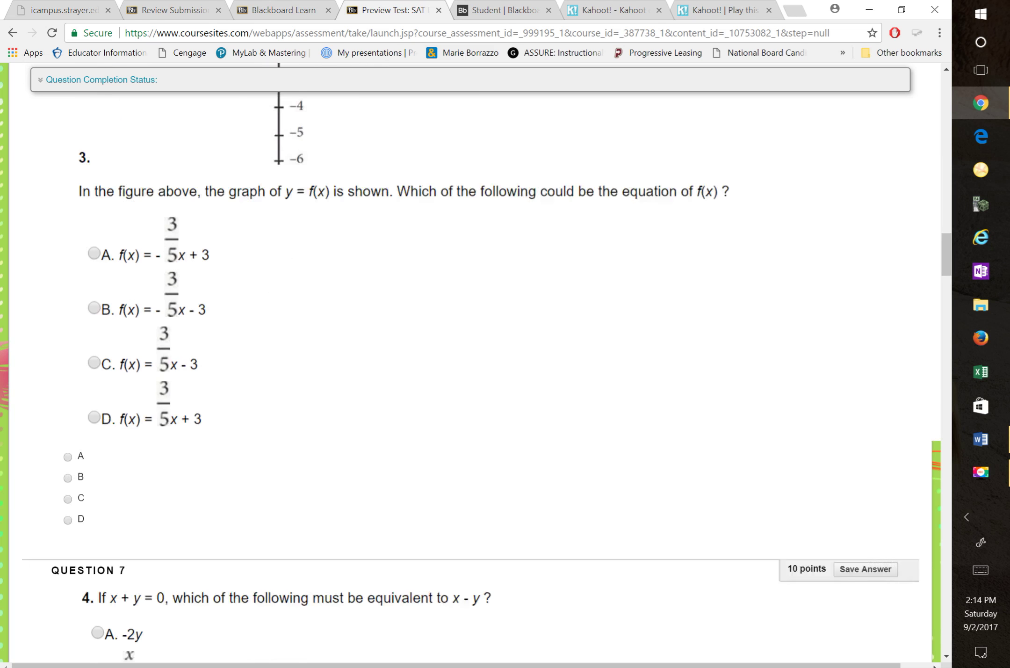
pyautogui.scroll(-11, 471, 362)
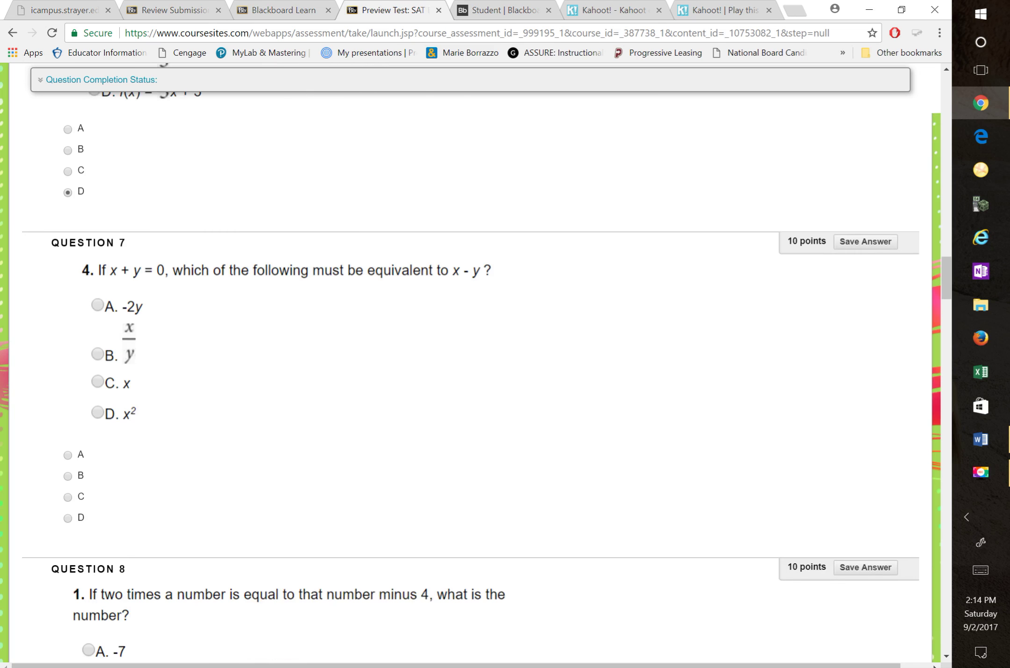
pyautogui.scroll(-1, 471, 363)
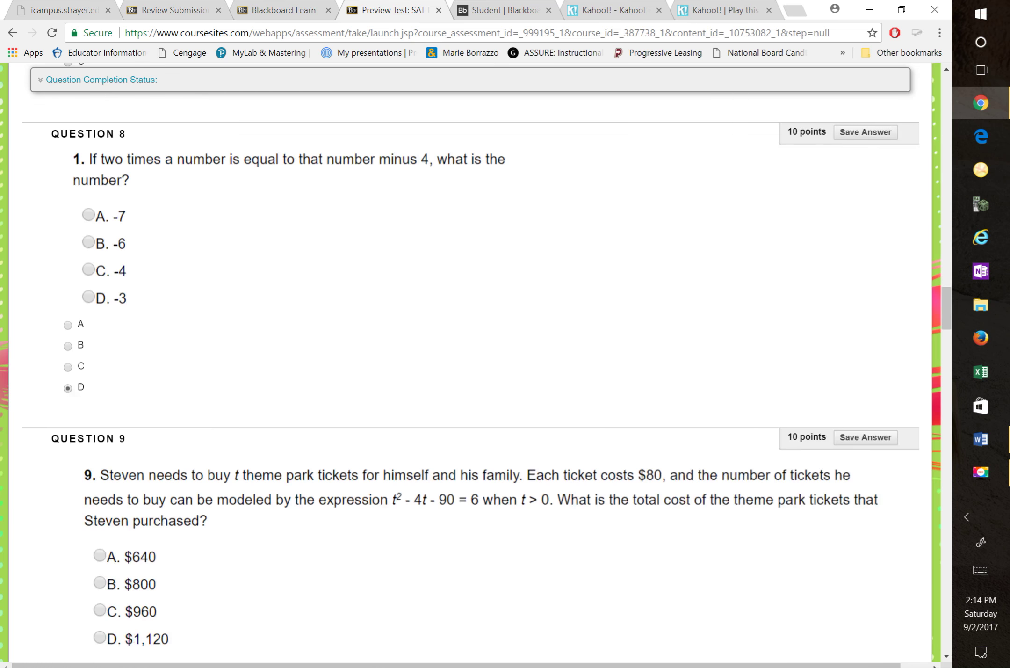
pyautogui.scroll(-8, 471, 362)
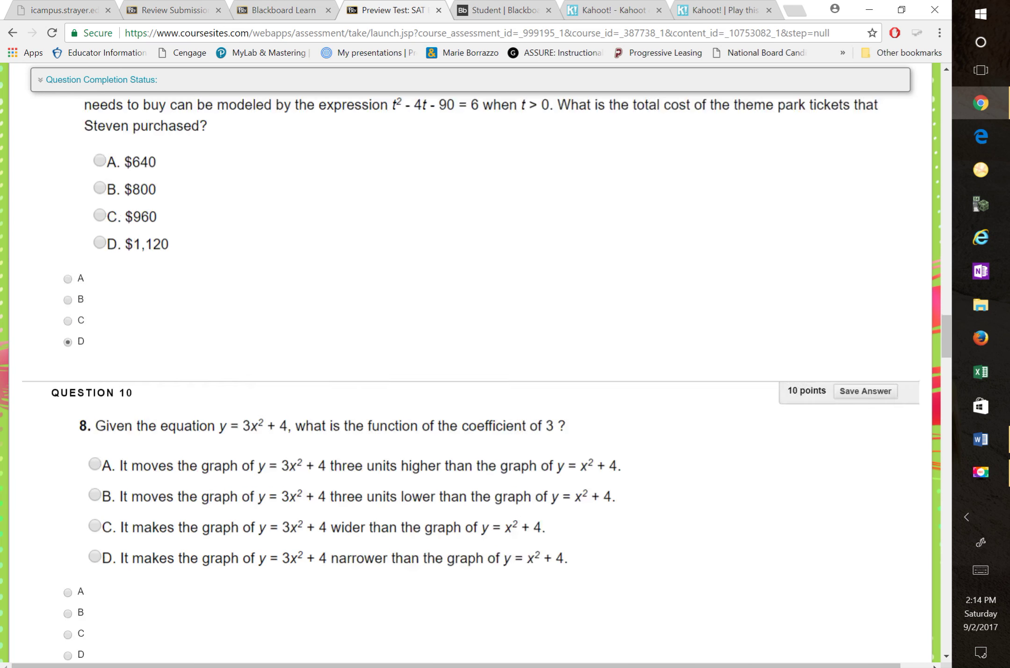
pyautogui.scroll(-6, 471, 362)
pyautogui.click(68, 387)
# Step: Choose answer D for Question 17
pyautogui.scroll(-6, 471, 363)
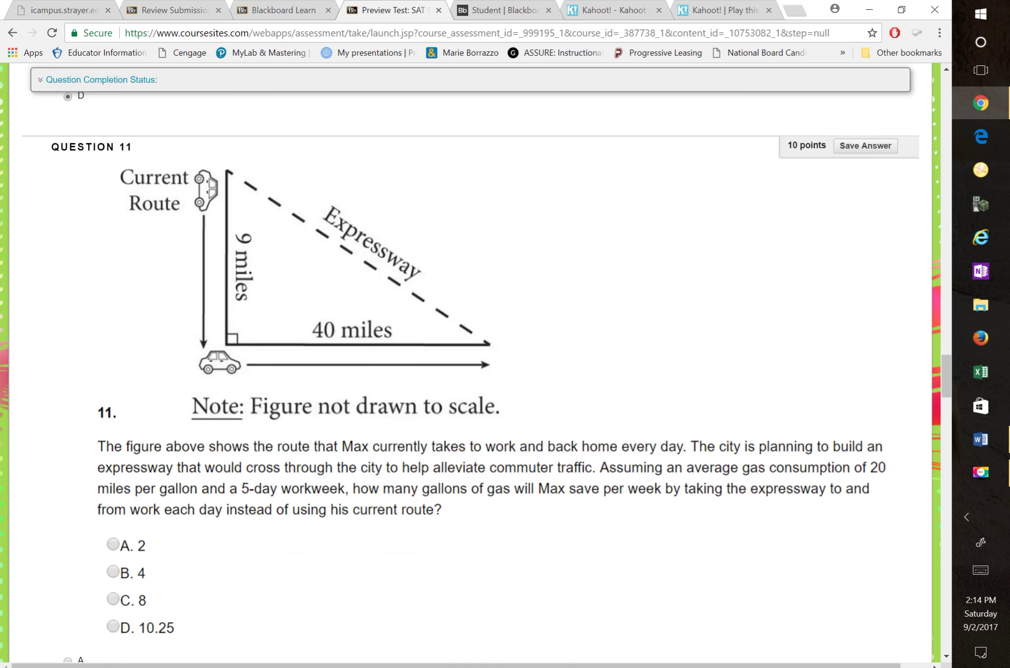
pyautogui.scroll(-7, 471, 362)
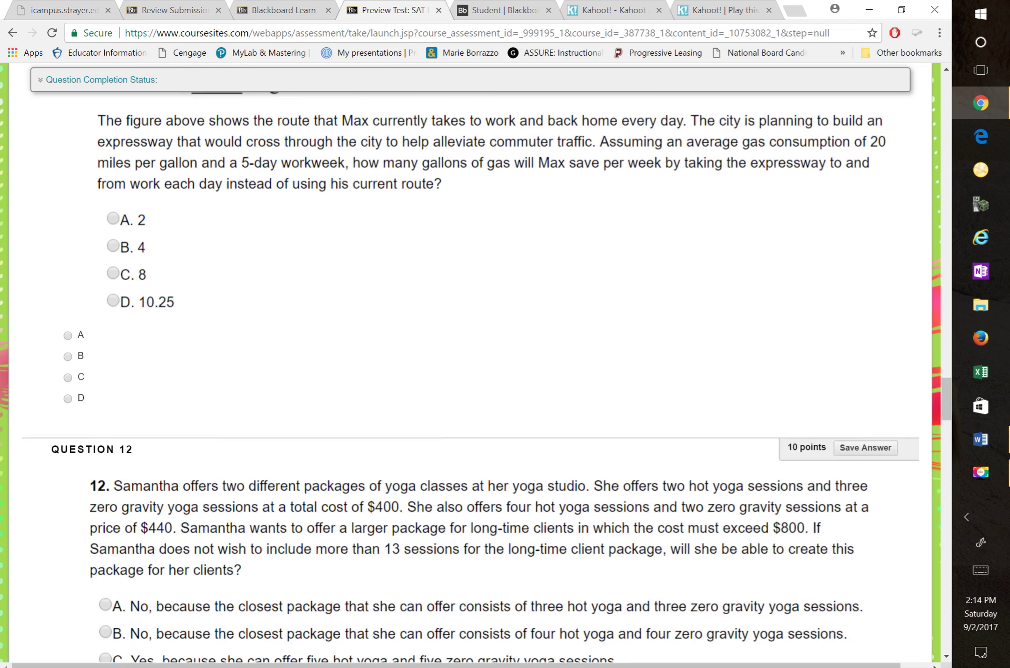
pyautogui.scroll(-4, 471, 363)
pyautogui.scroll(-4, 471, 362)
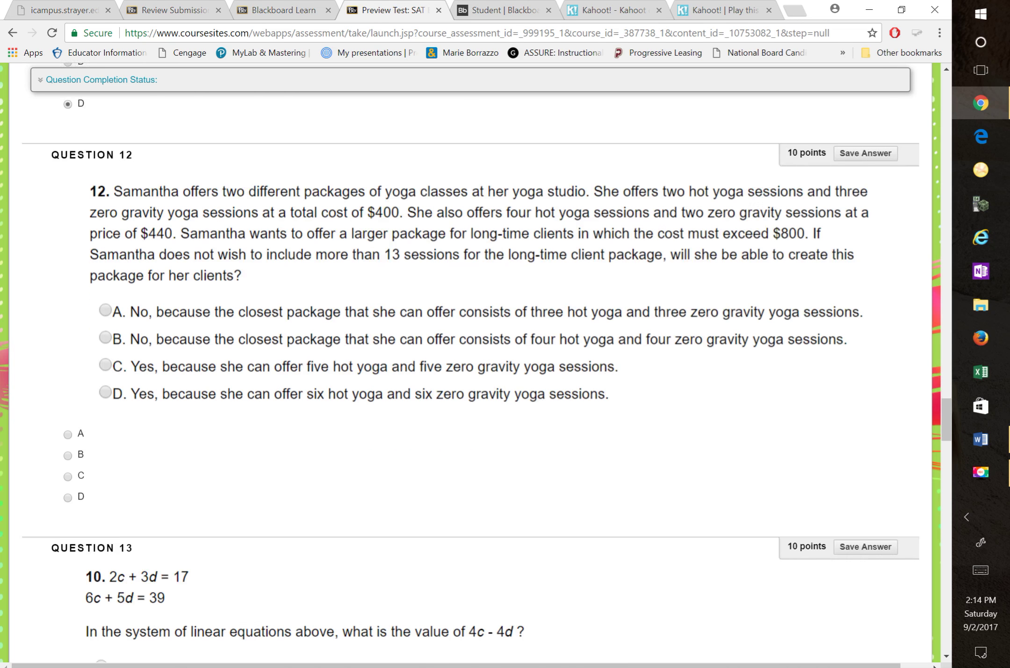
pyautogui.scroll(-9, 471, 362)
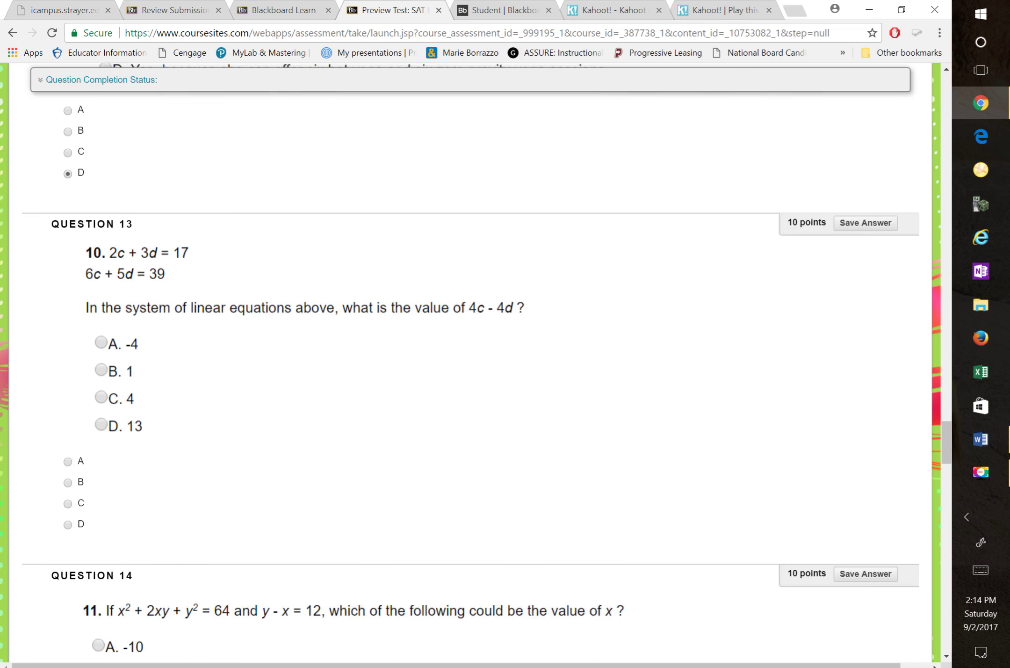
pyautogui.scroll(-14, 472, 362)
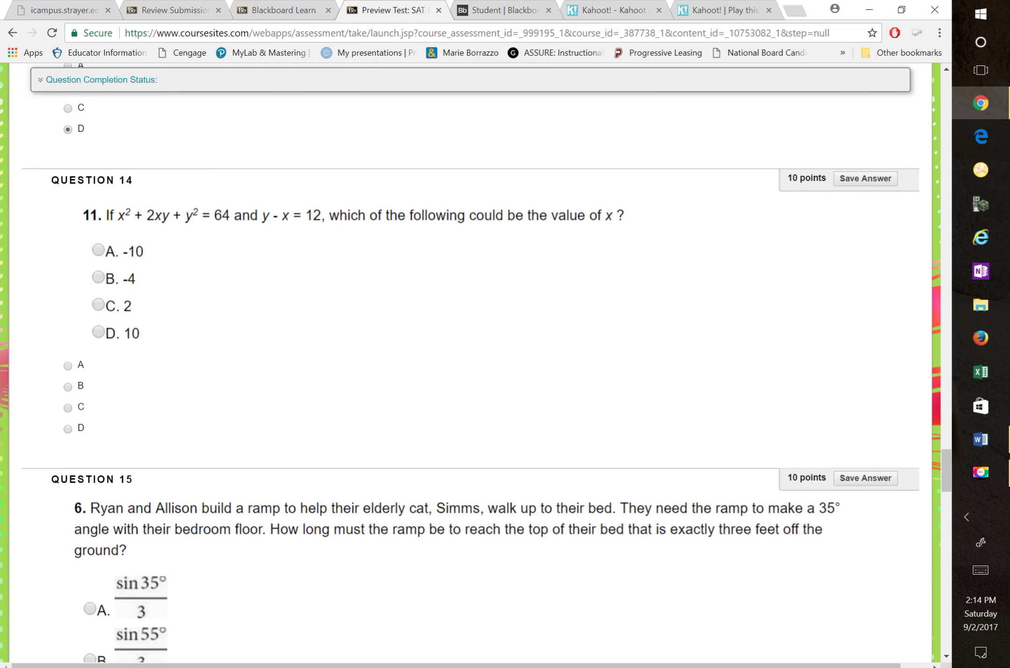
pyautogui.scroll(-11, 471, 363)
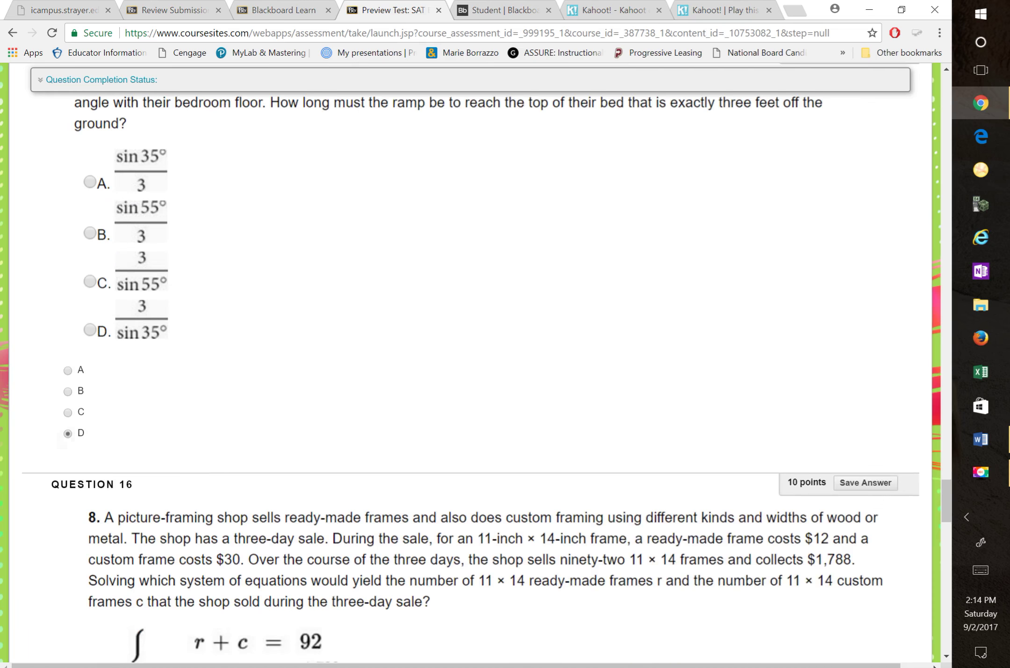
pyautogui.scroll(-13, 471, 362)
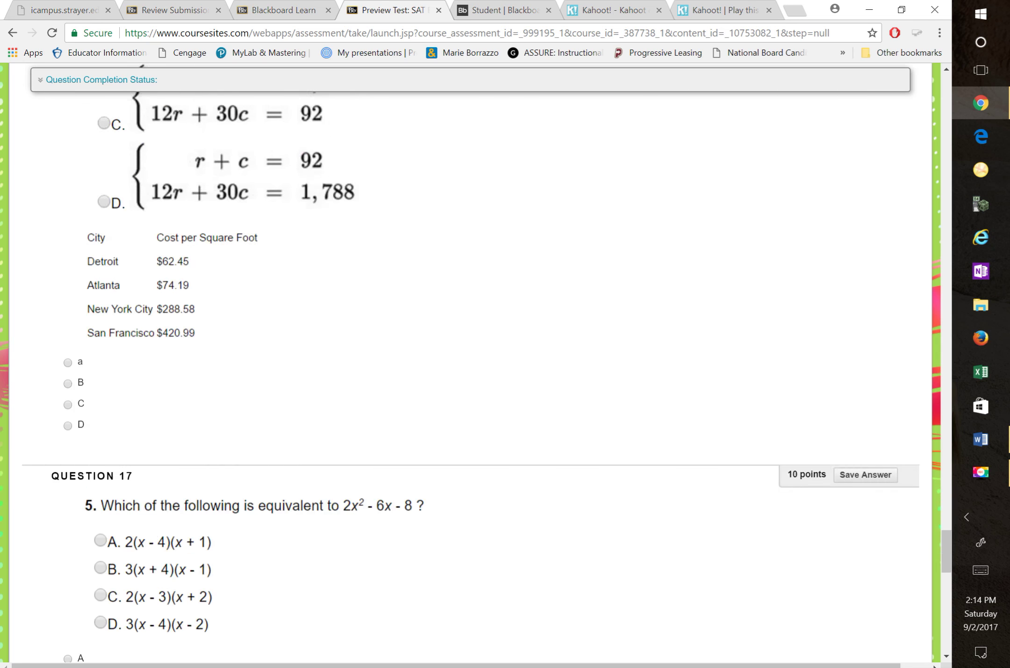
pyautogui.scroll(-2, 68, 357)
pyautogui.click(68, 425)
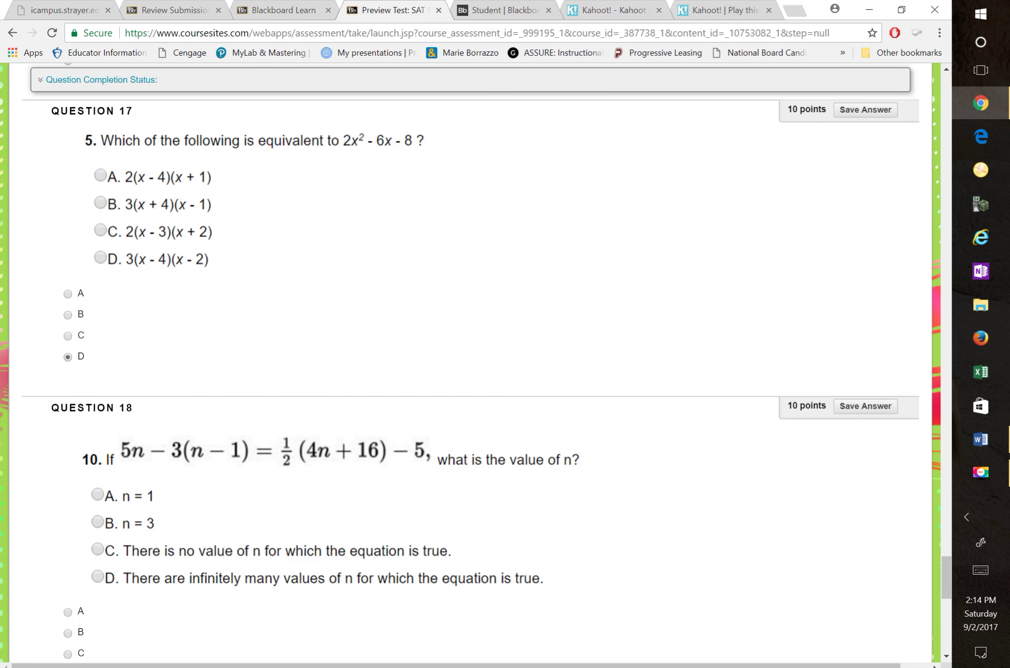
# Step: Choose answer D for Questions 18, 19 and 20
pyautogui.scroll(-5, 68, 357)
pyautogui.click(67, 420)
pyautogui.scroll(-9, 471, 362)
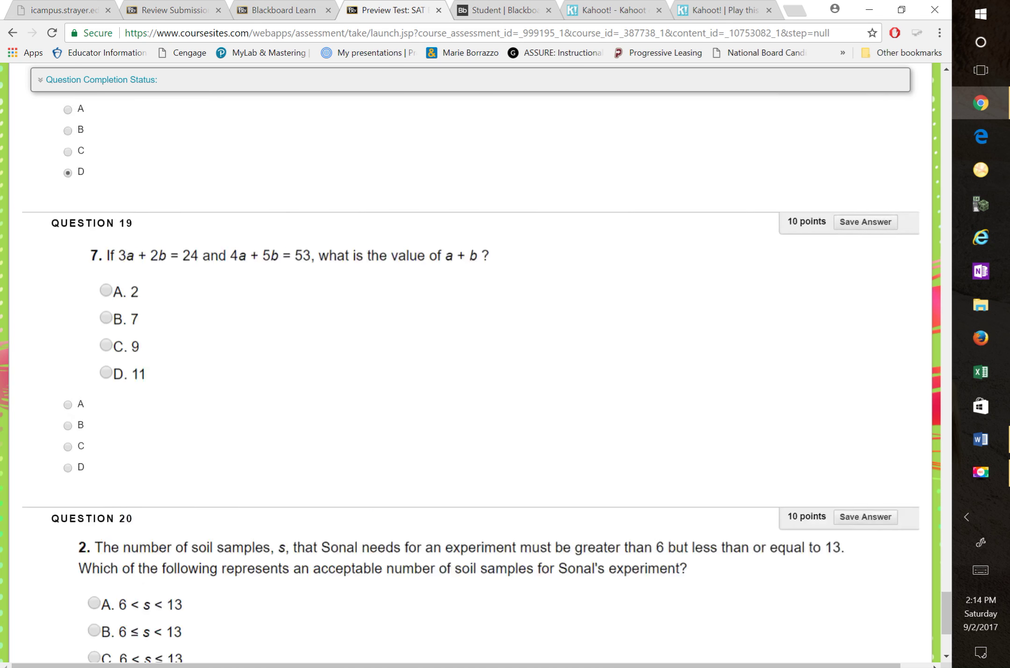
pyautogui.click(67, 278)
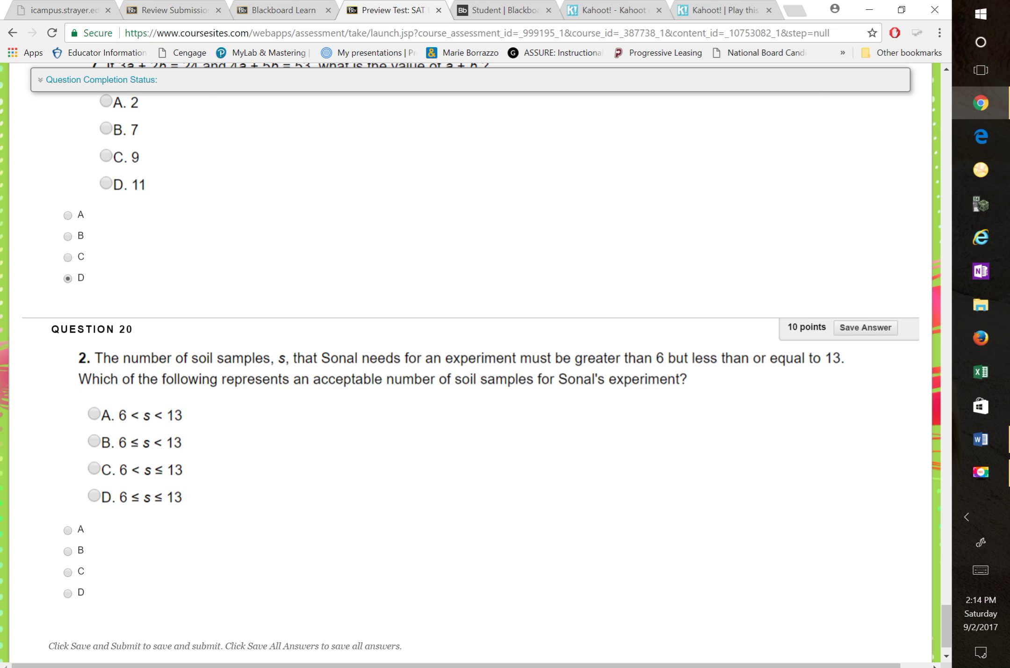
pyautogui.click(68, 593)
pyautogui.scroll(-1, 68, 593)
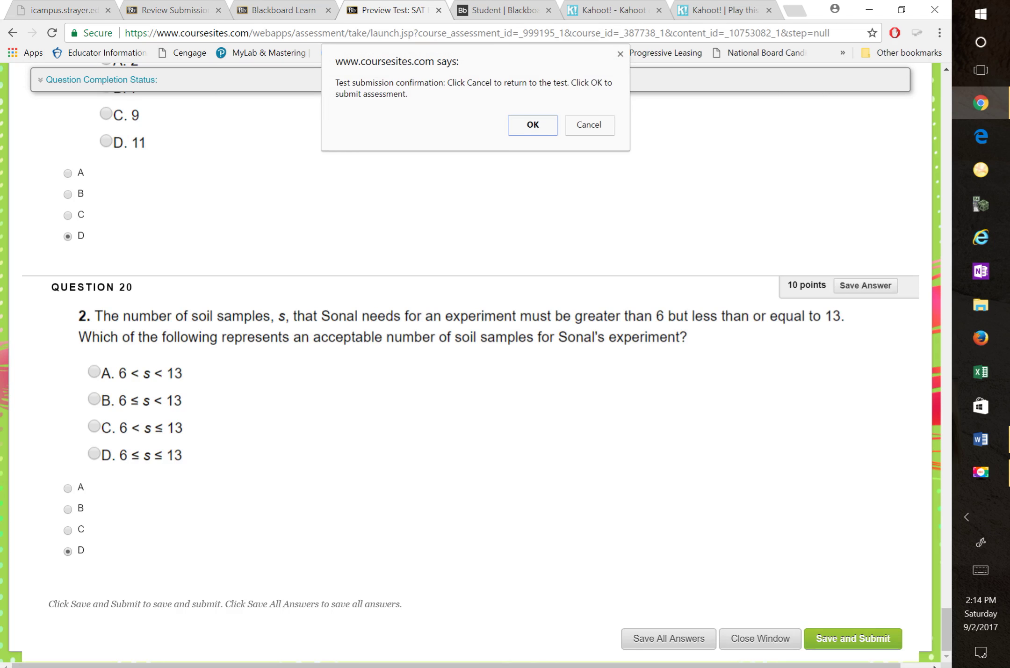
# Step: Confirm the SAT test submission and continue from the Test Submitted summary to the review
pyautogui.press('Return')
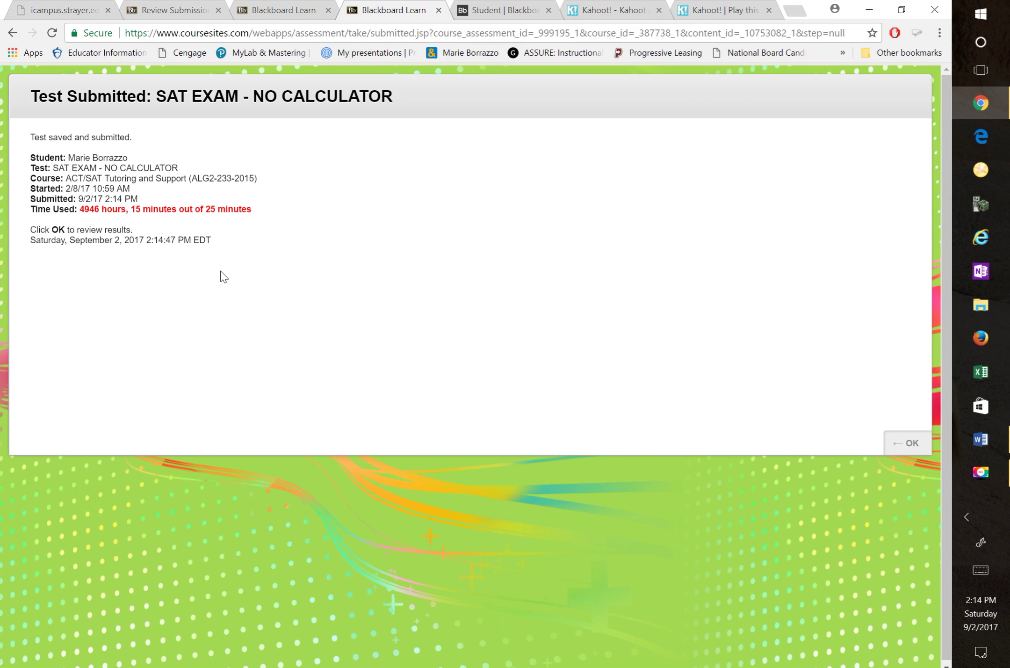
pyautogui.click(904, 447)
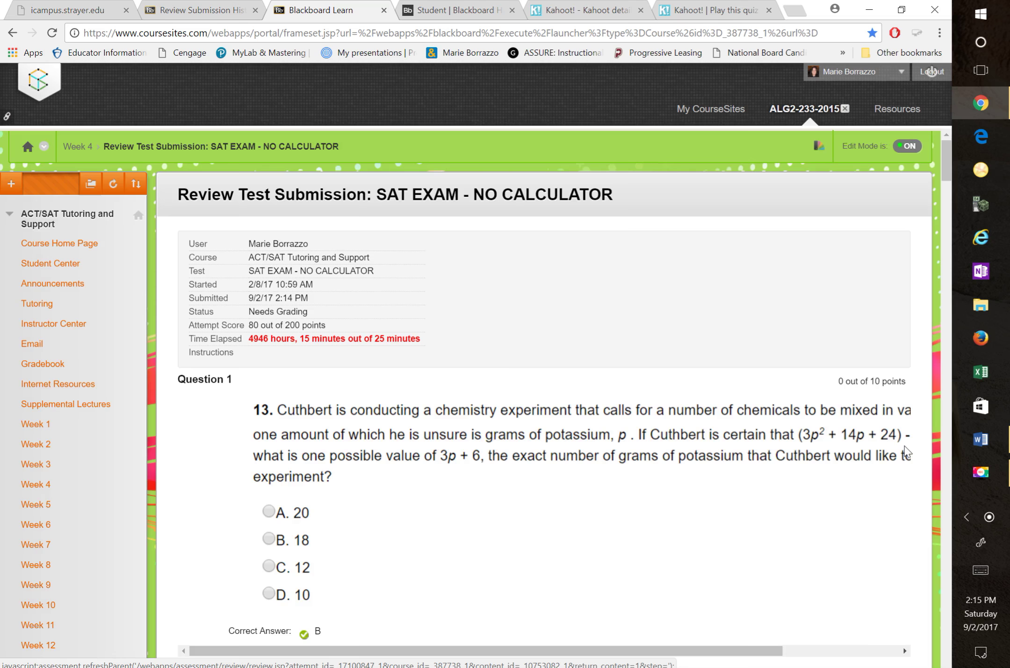
# Step: Scroll the Review Test Submission page's points and correct answers, then return to the top
pyautogui.scroll(-12, 904, 446)
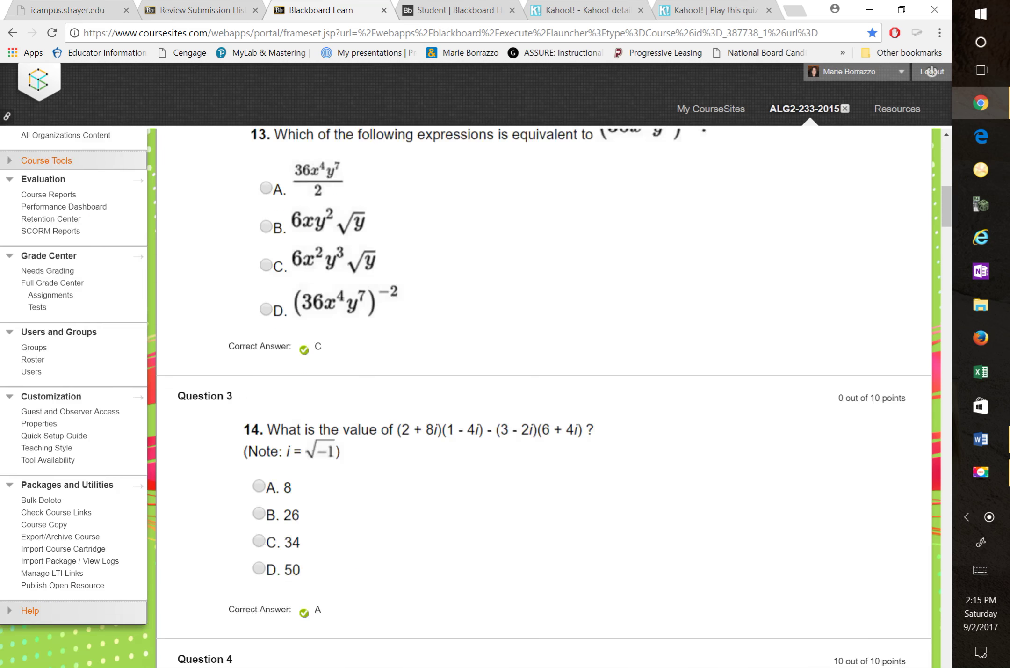
pyautogui.scroll(-20, 544, 396)
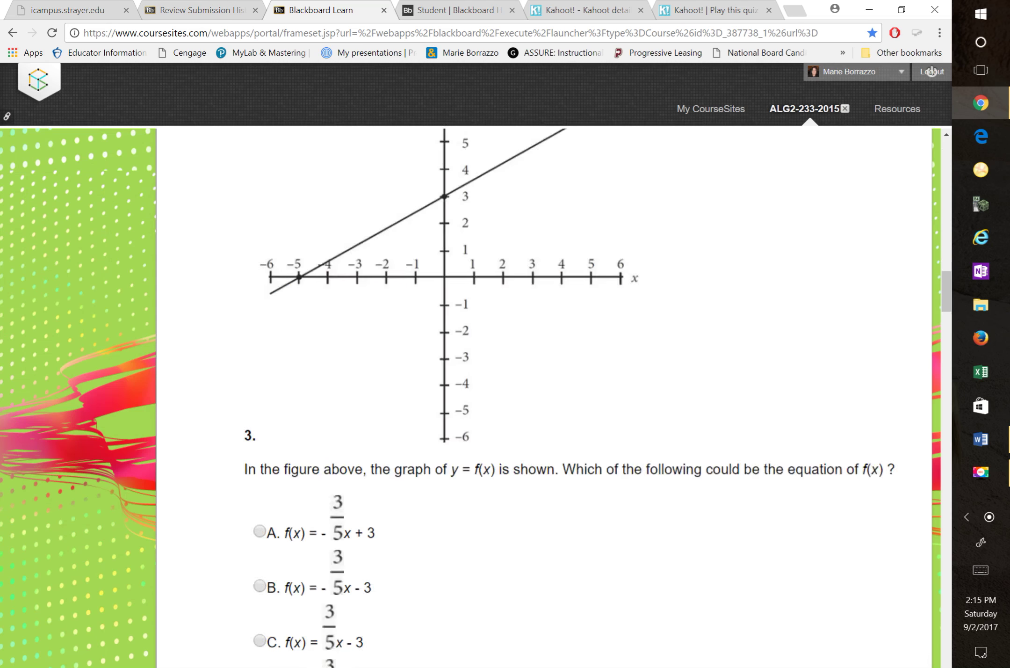
pyautogui.scroll(-20, 545, 397)
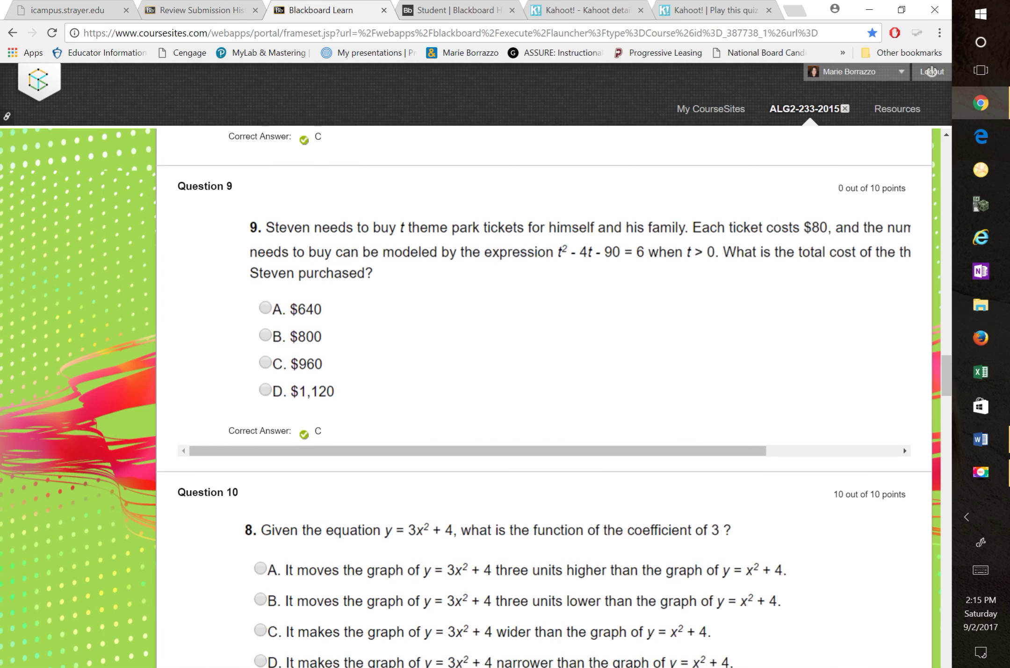
pyautogui.scroll(-1, 554, 400)
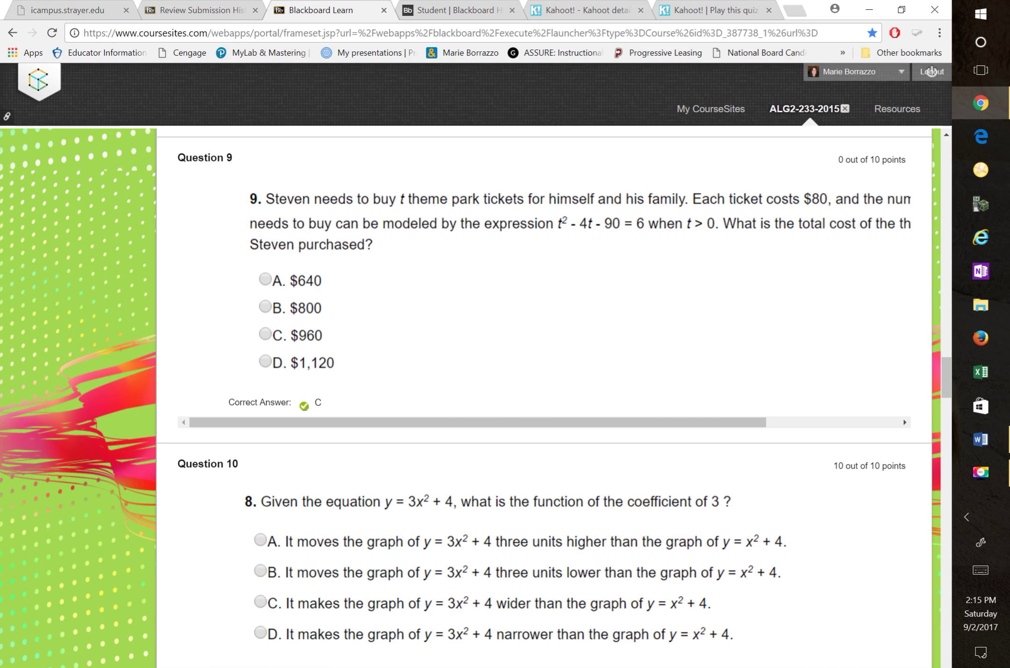
pyautogui.scroll(20, 766, 506)
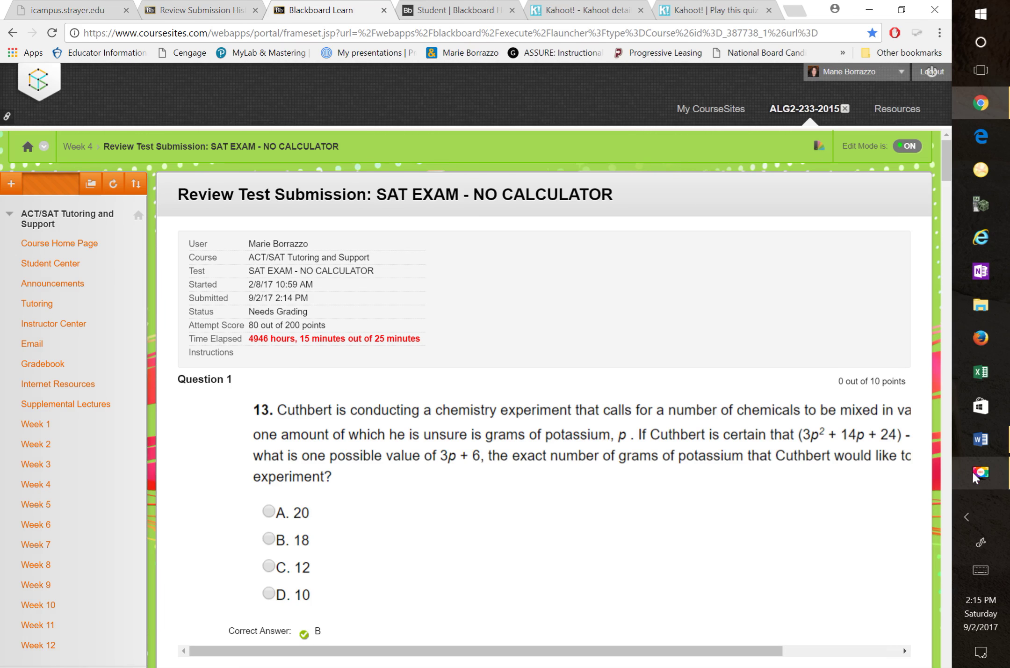
pyautogui.click(973, 474)
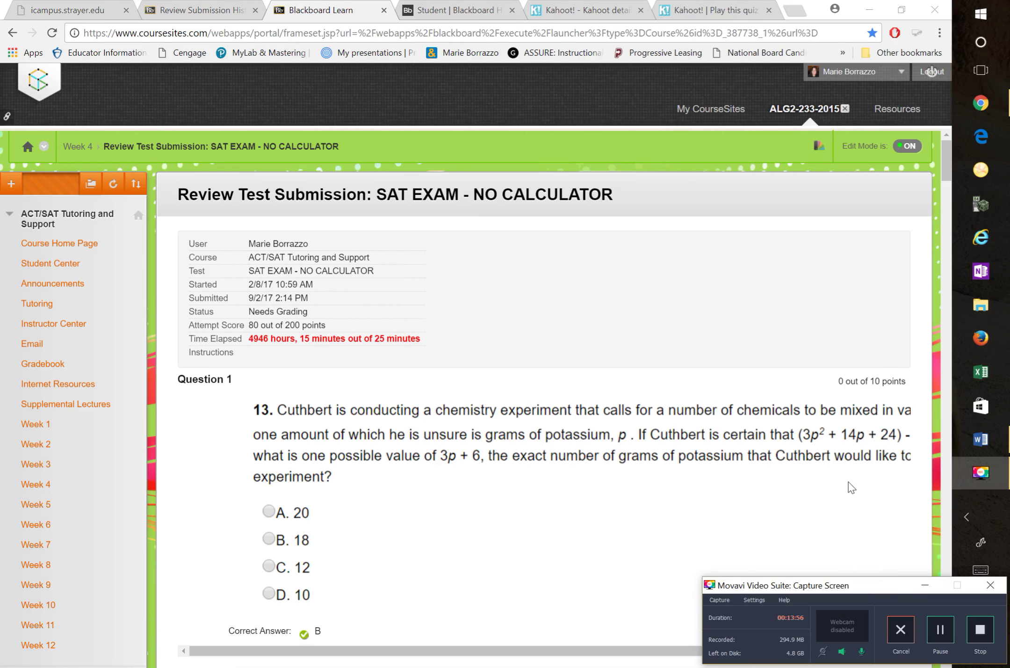